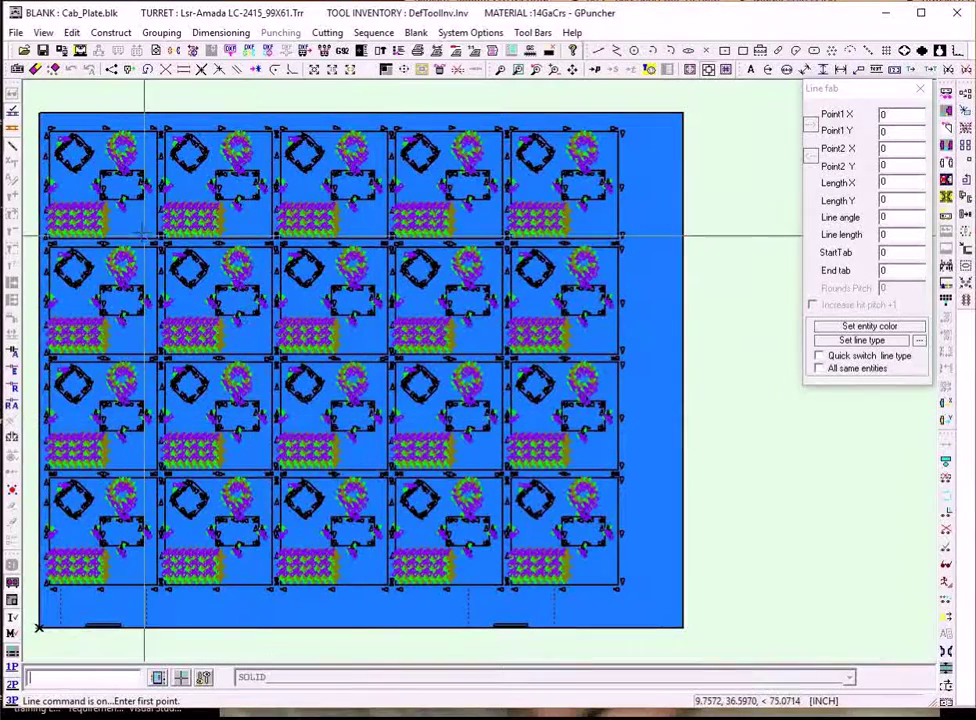
- Start a new project in inches with a 60 x 48 blank sheet
click(16, 33)
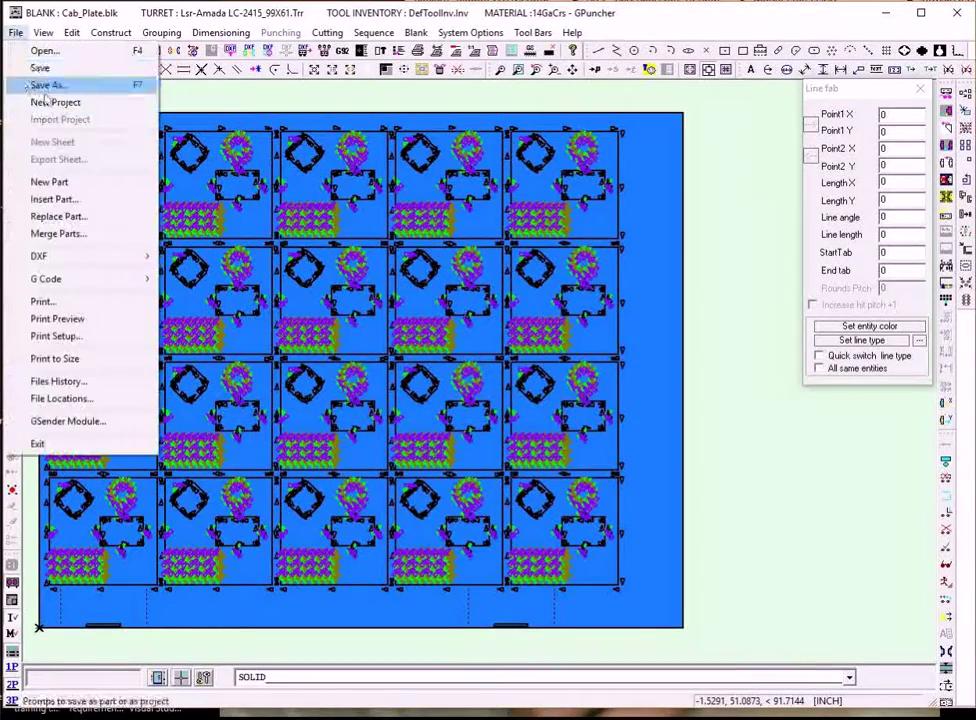
click(50, 101)
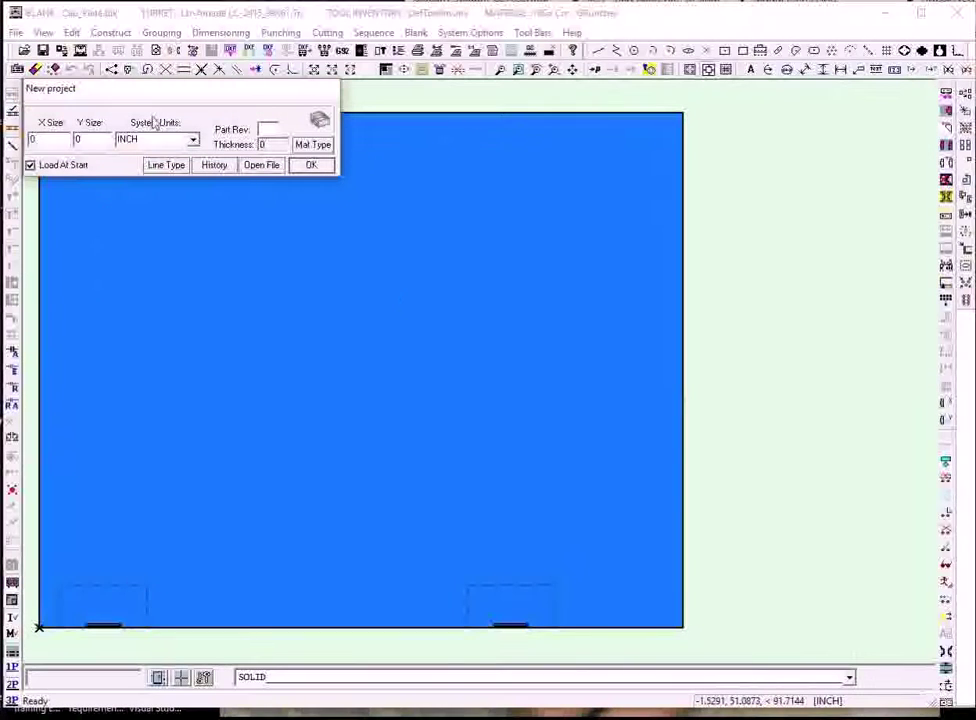
click(35, 137)
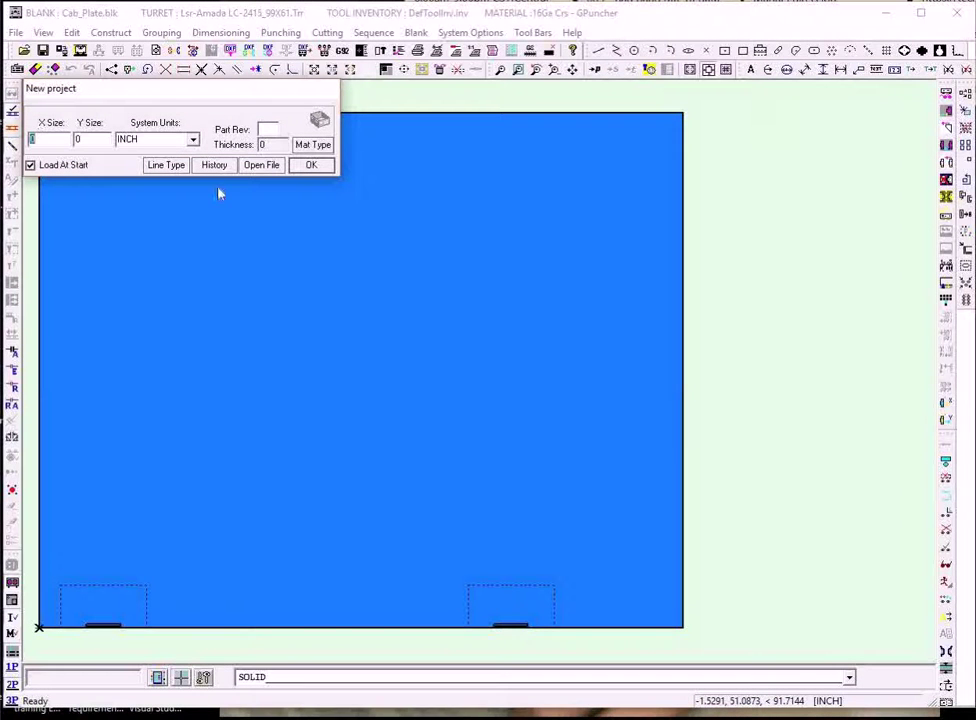
click(314, 166)
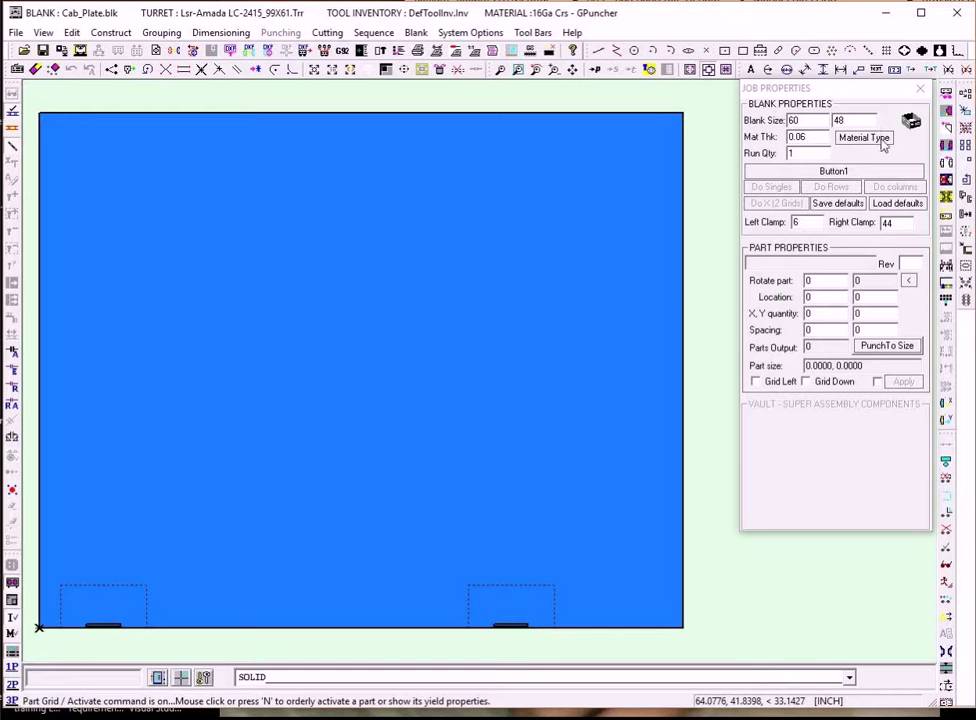
- Insert Cab_Plate.dxf onto the blank at location 1,4, removing any found tools and station numbers from its geometry
click(16, 32)
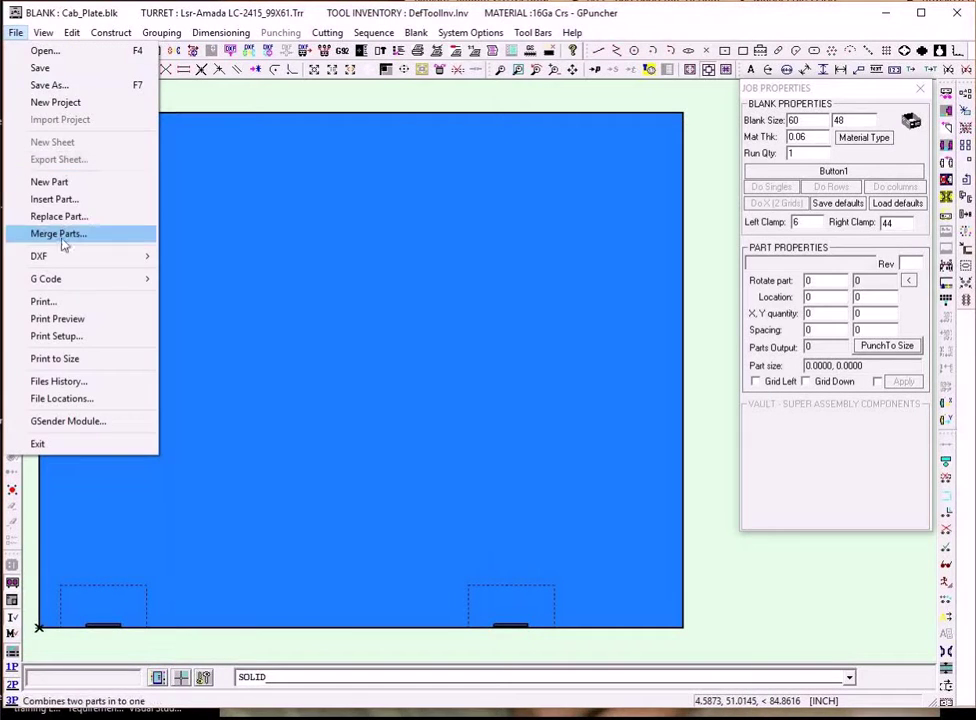
mouse_move(72, 261)
mouse_move(213, 257)
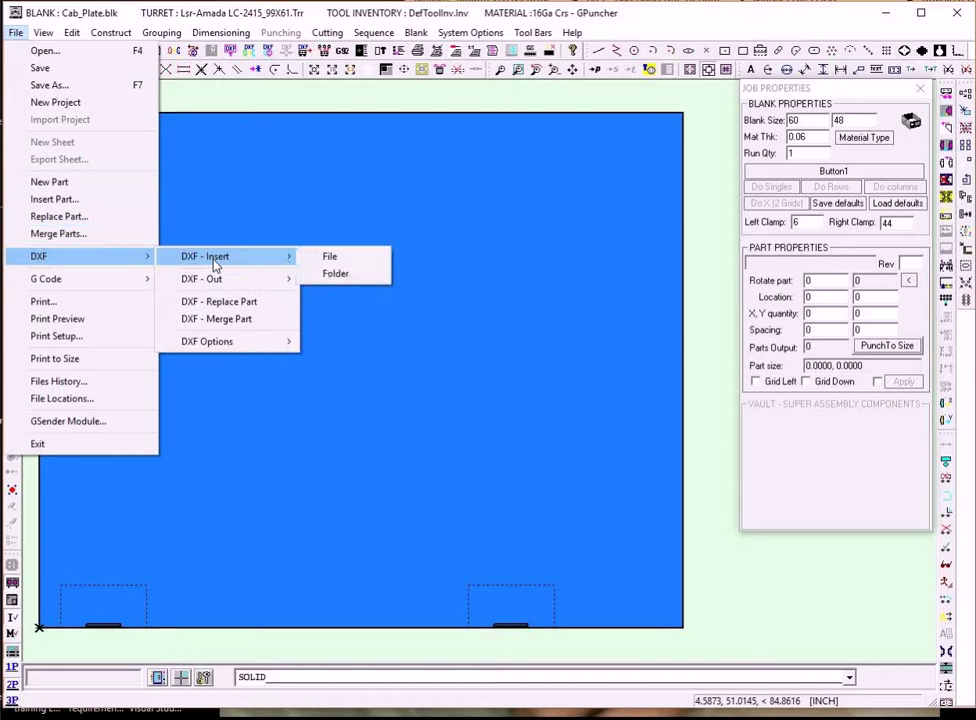
click(336, 258)
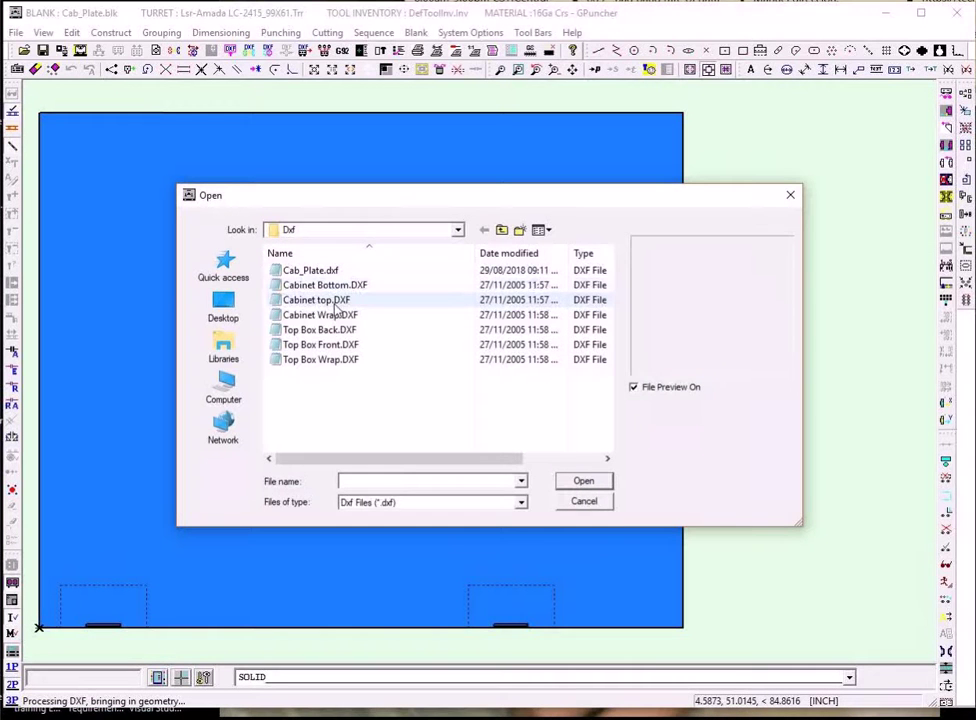
click(312, 270)
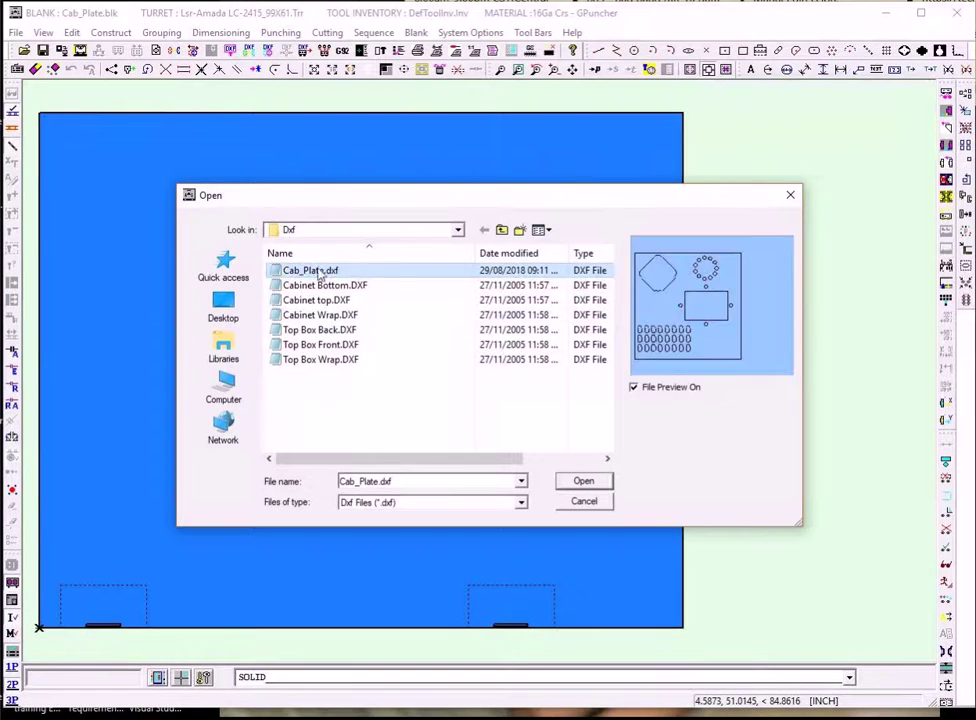
click(584, 483)
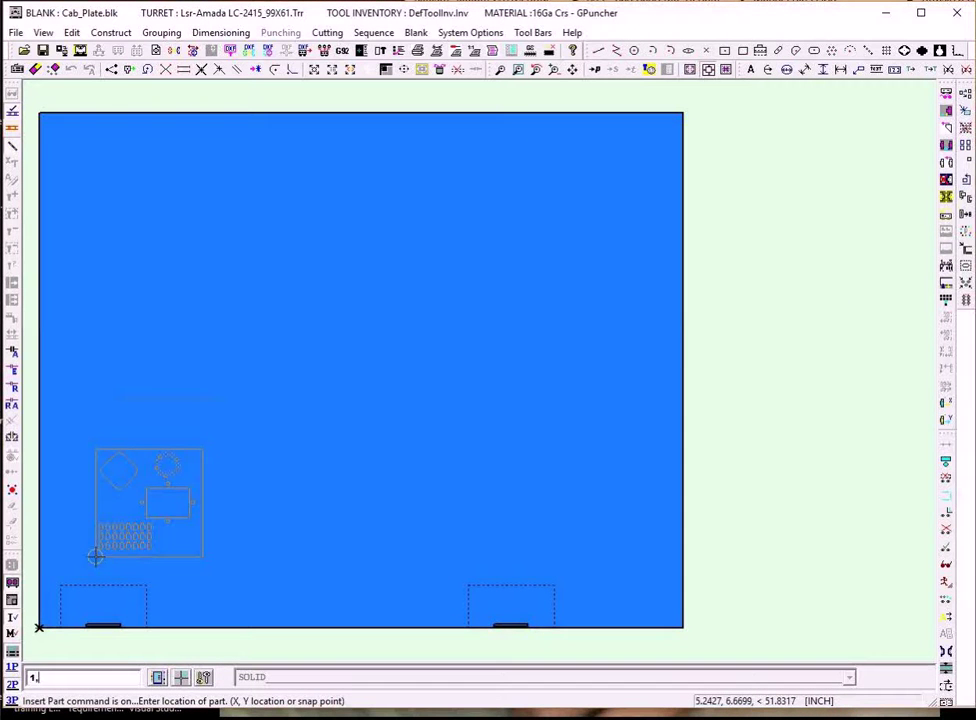
key(Return)
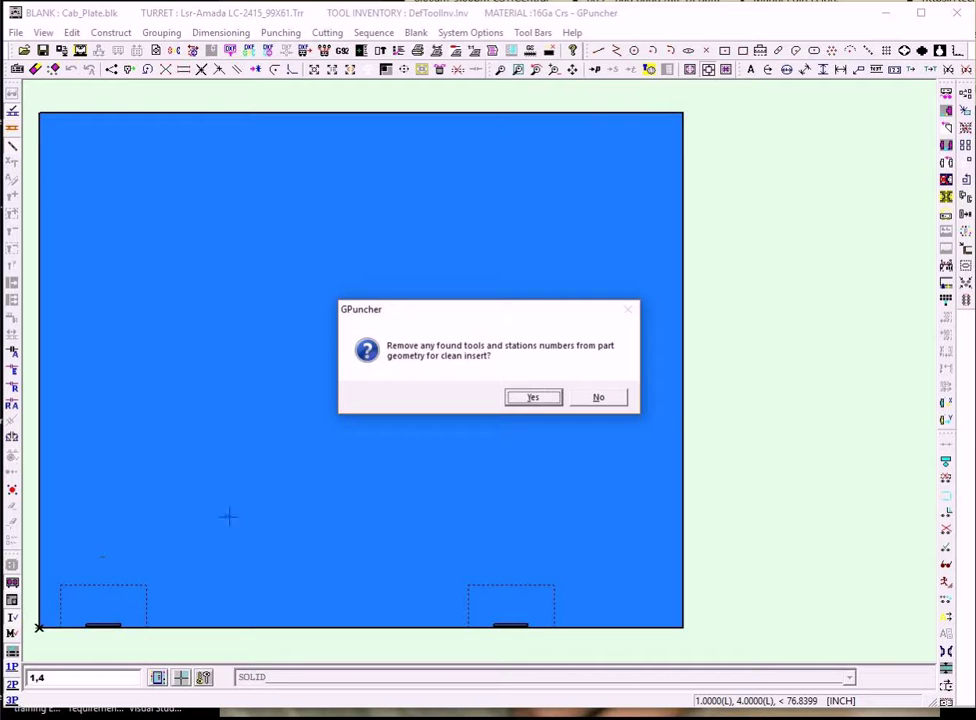
click(537, 400)
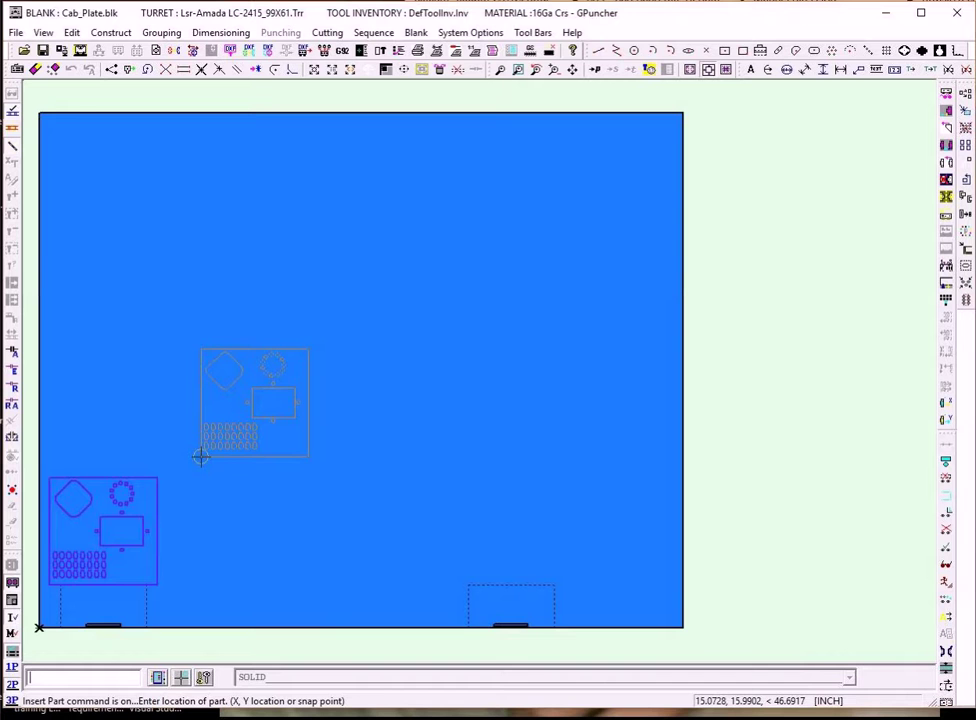
- Set the blank's material to 14 gauge steel in the job properties
click(416, 33)
click(440, 51)
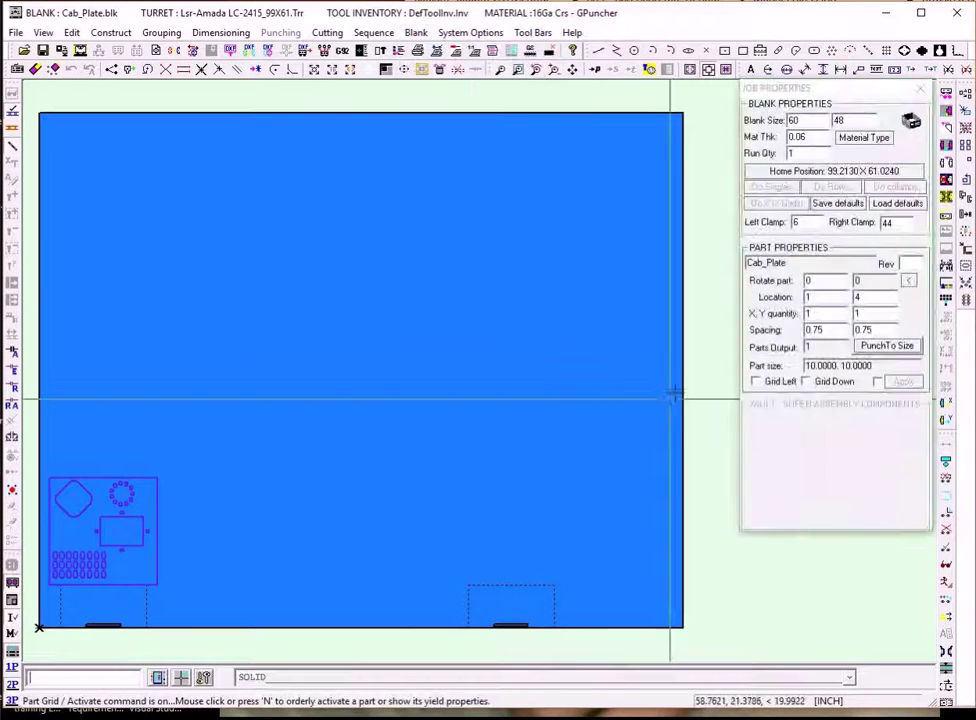
click(866, 139)
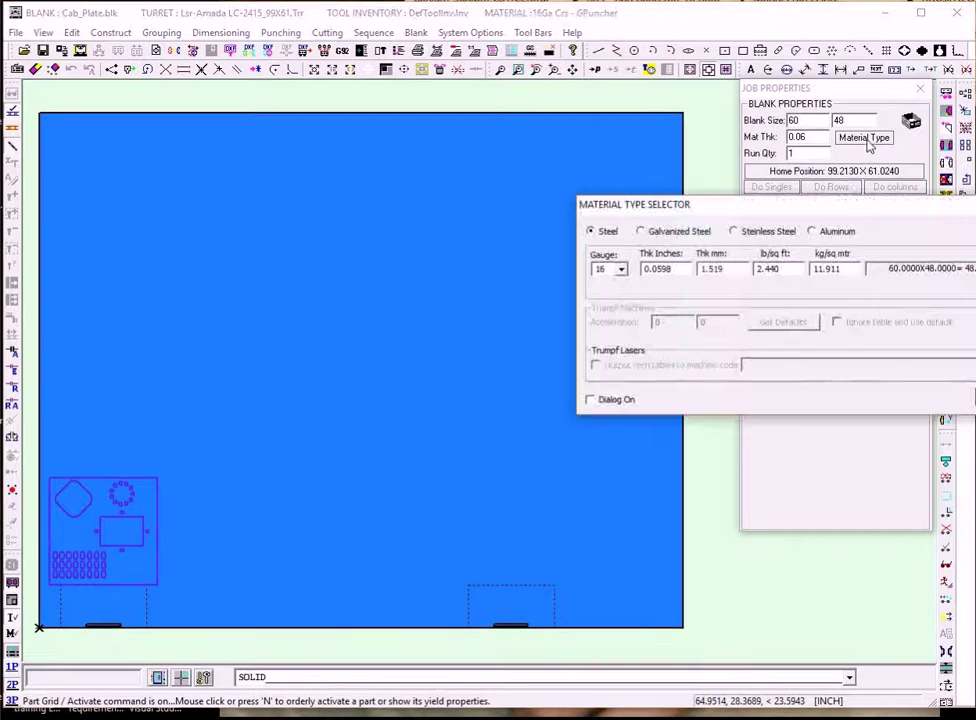
drag(650, 207, 503, 198)
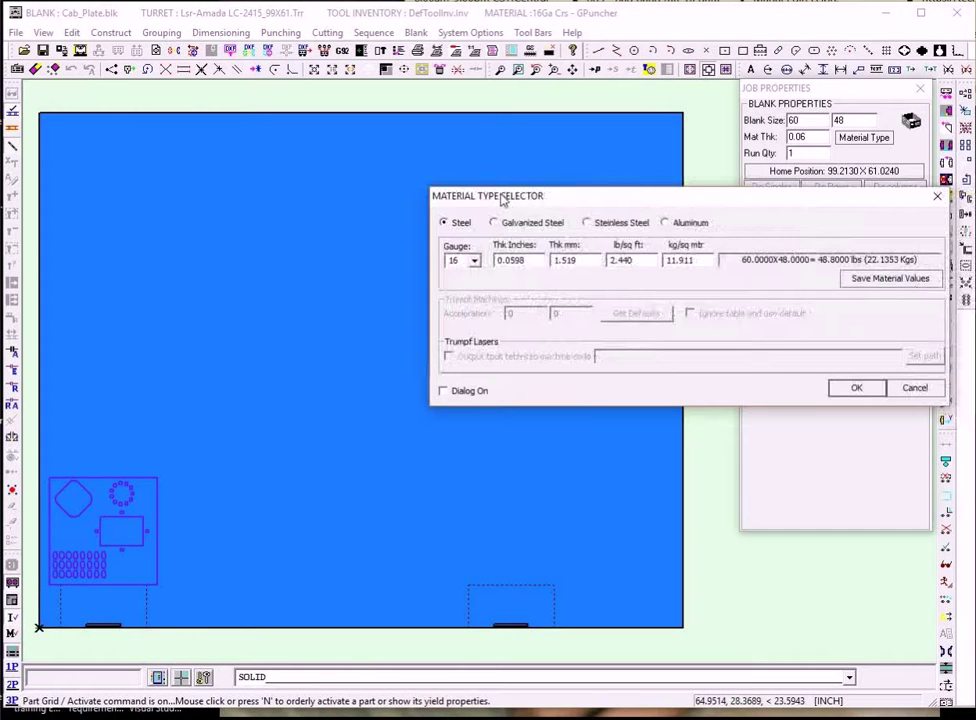
click(475, 262)
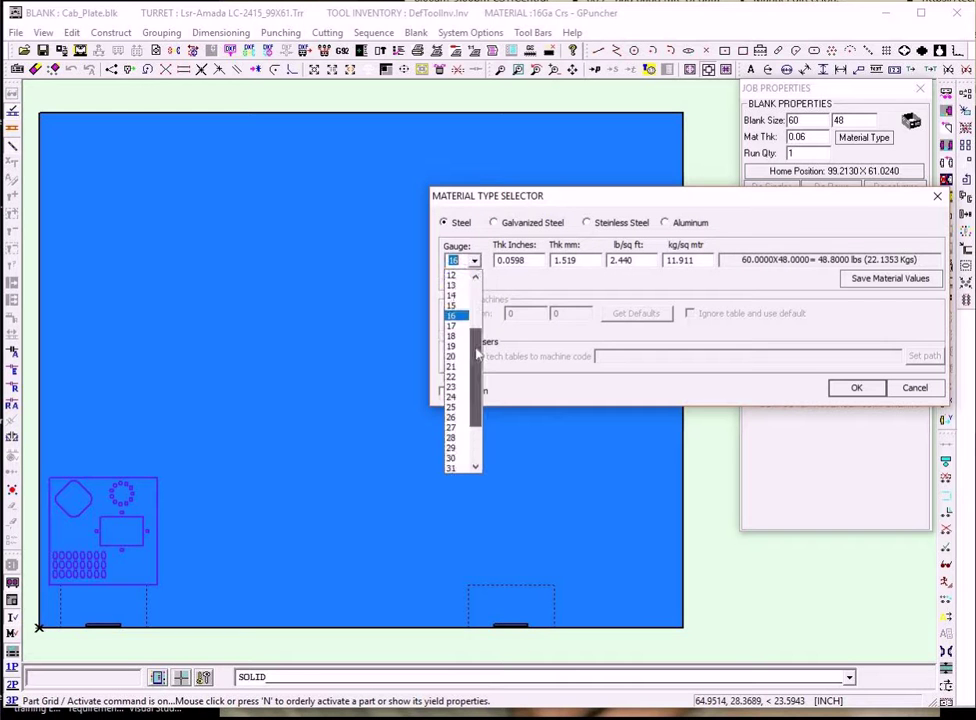
click(451, 295)
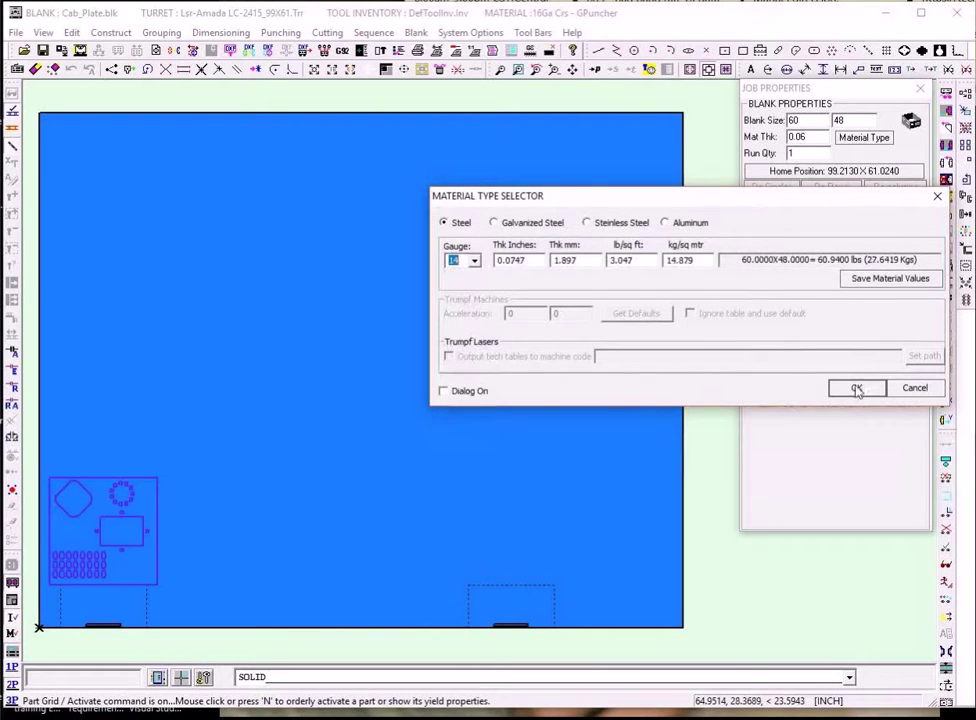
click(856, 389)
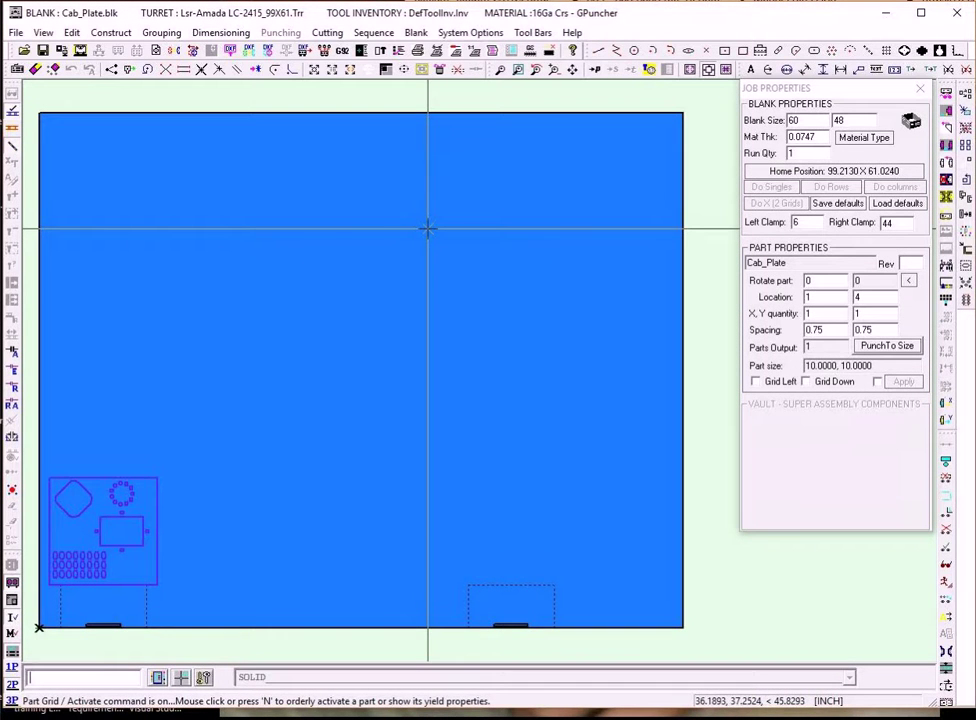
- Switch to the part work department and load the 14GaCrs cutting material for Cab_Plate
click(43, 32)
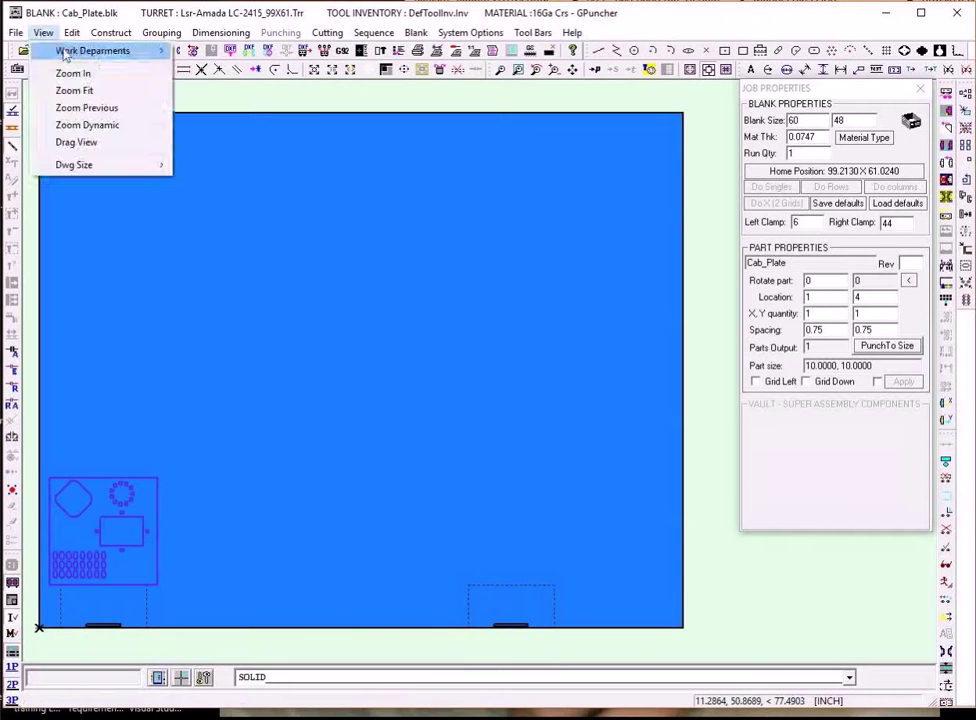
mouse_move(72, 50)
click(218, 49)
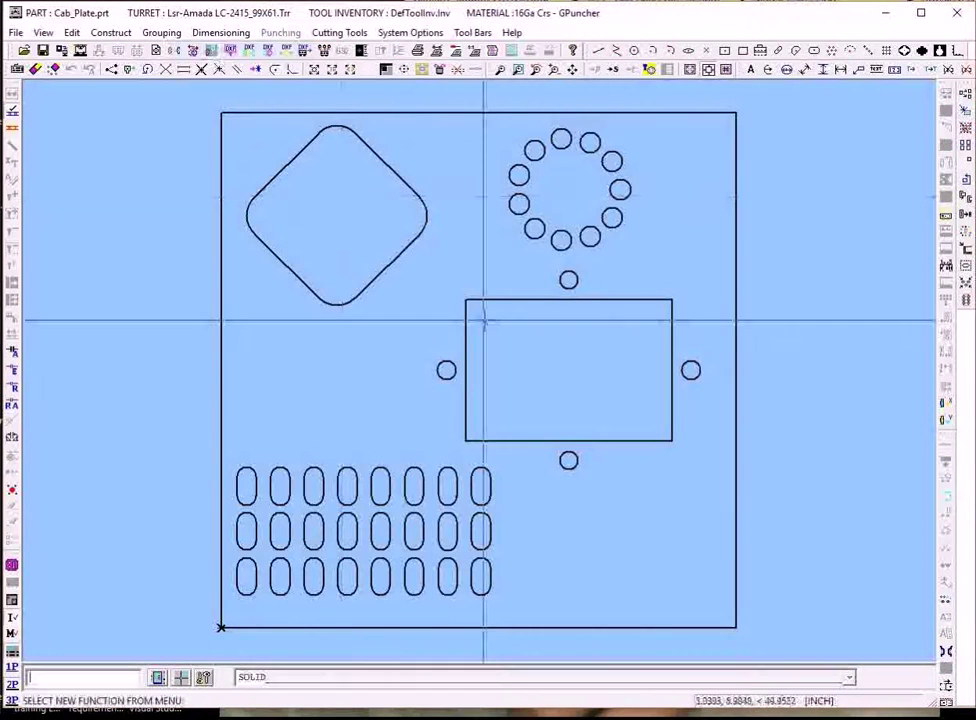
click(341, 33)
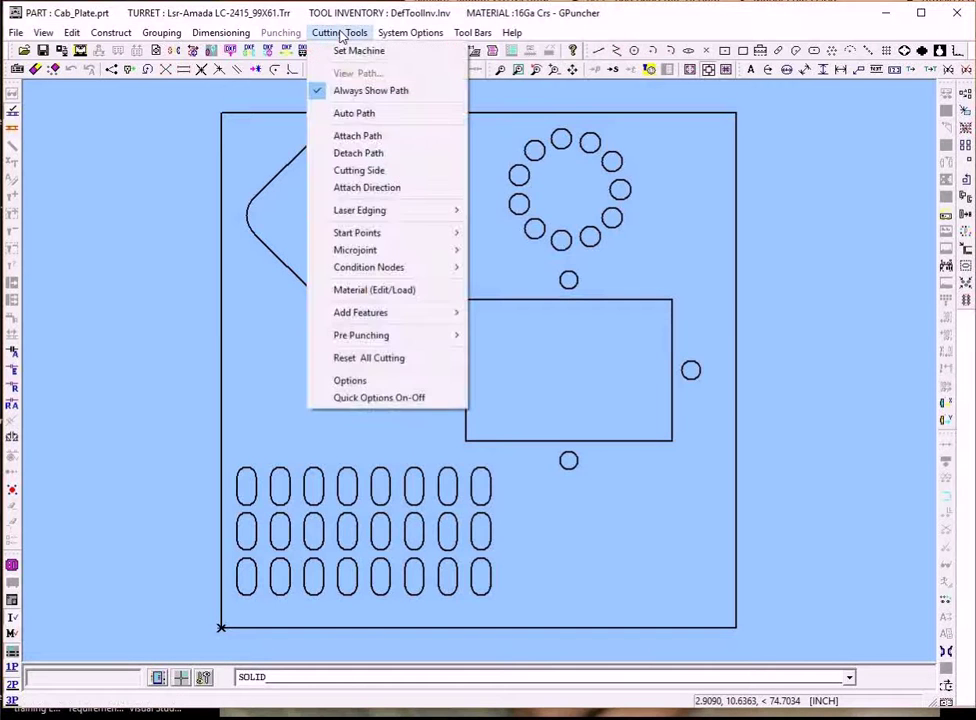
click(378, 289)
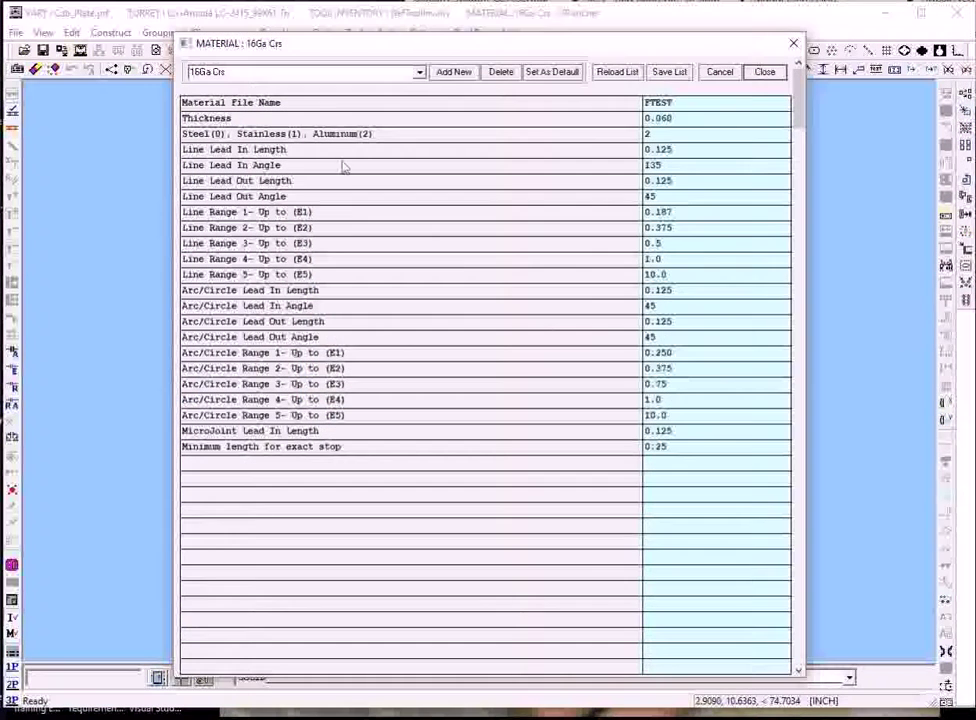
click(420, 73)
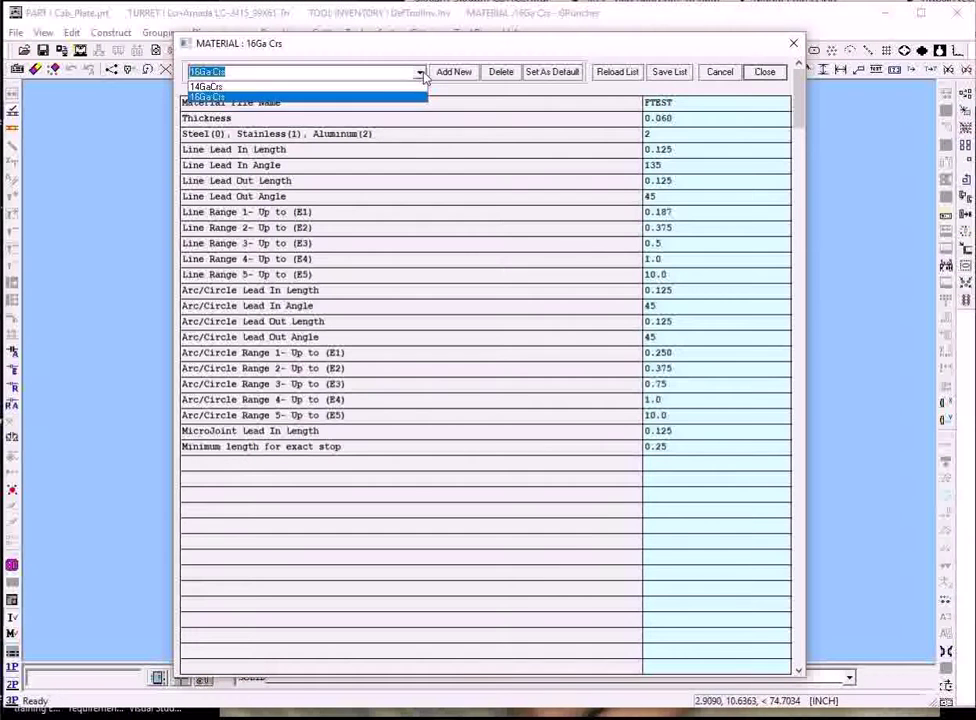
click(236, 89)
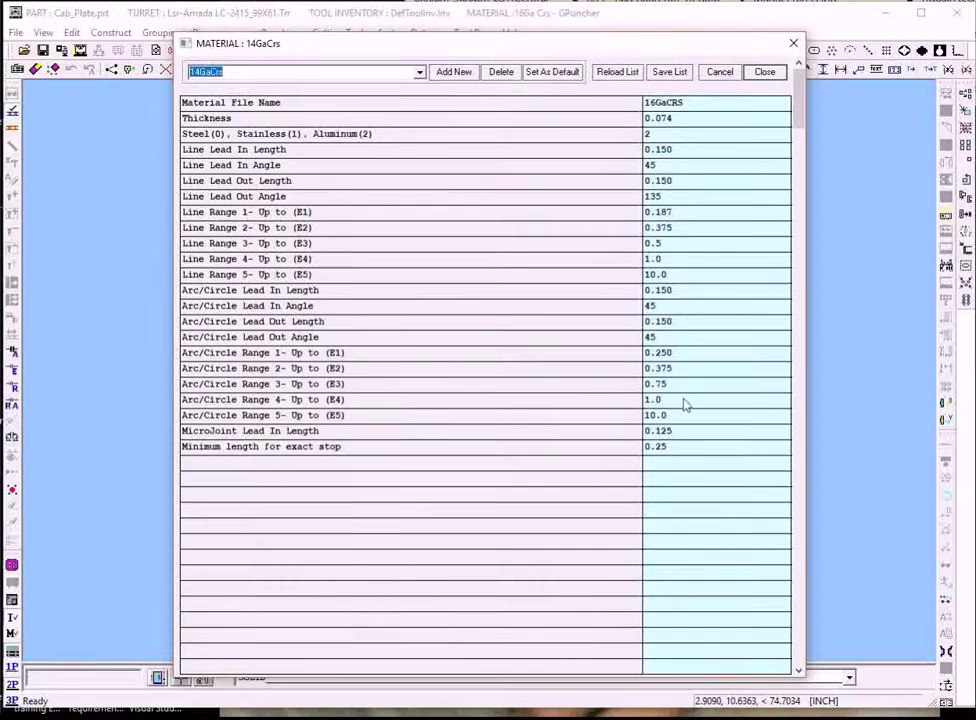
click(763, 73)
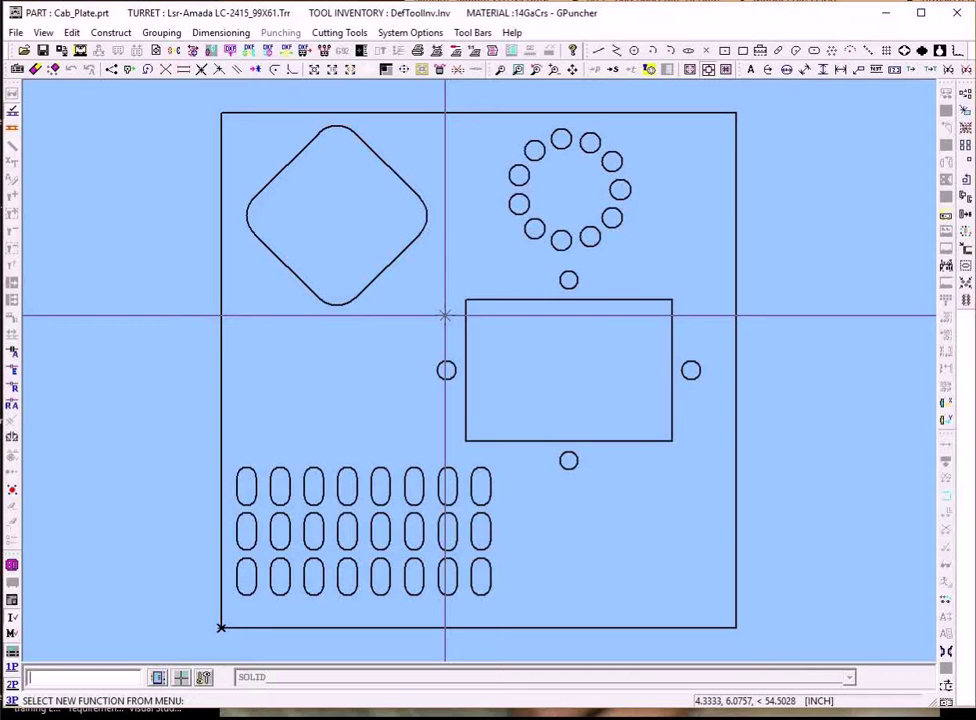
- Explode the part's outer border rectangle into single geometry
click(340, 33)
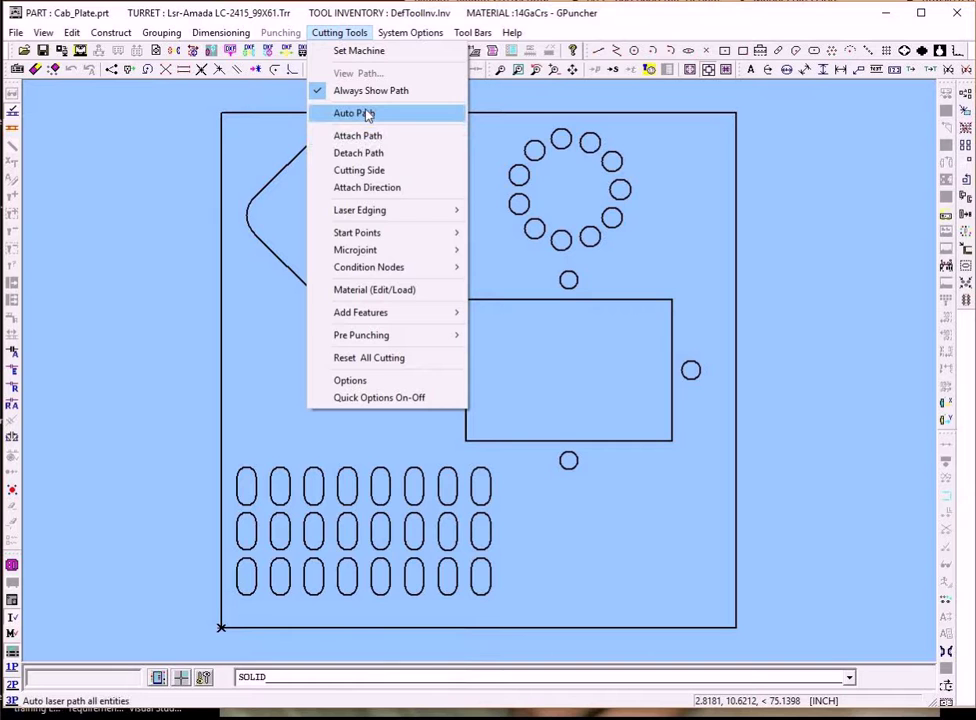
click(224, 110)
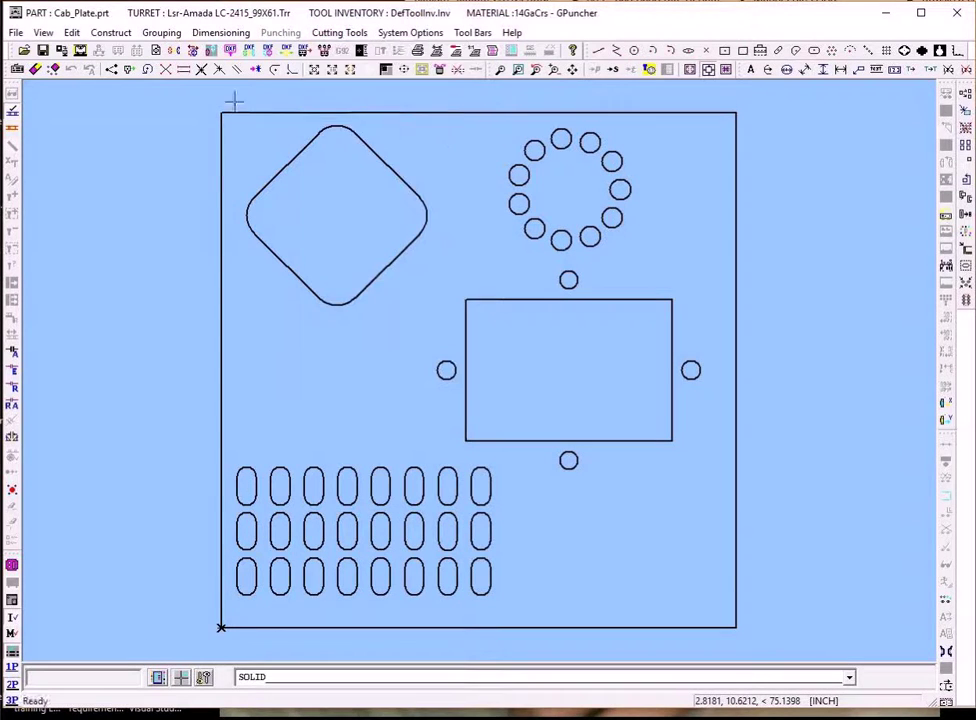
click(72, 32)
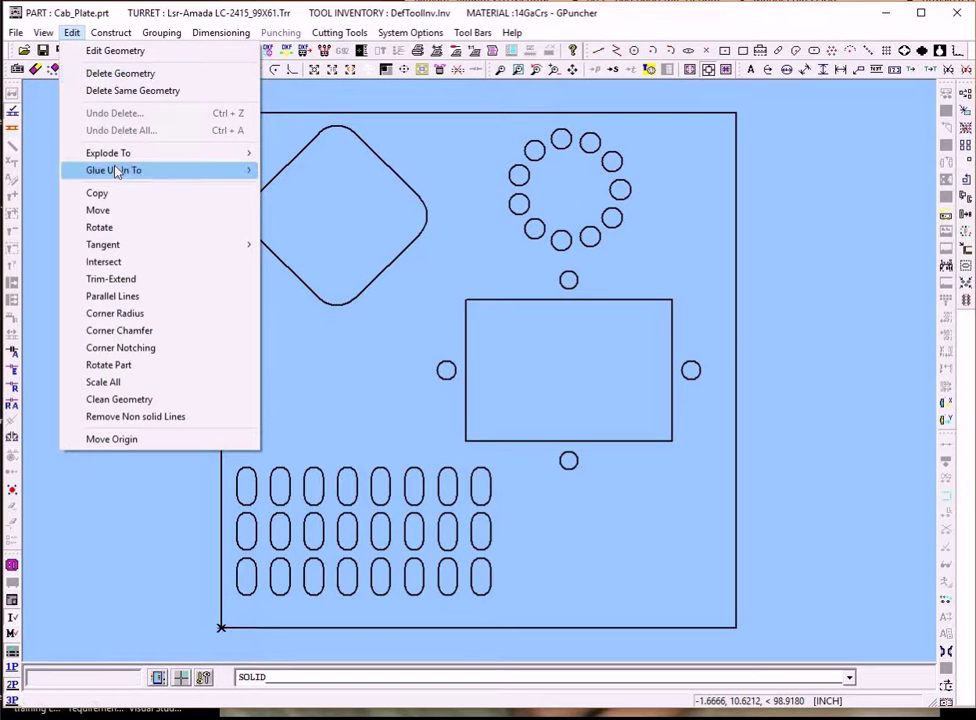
mouse_move(115, 153)
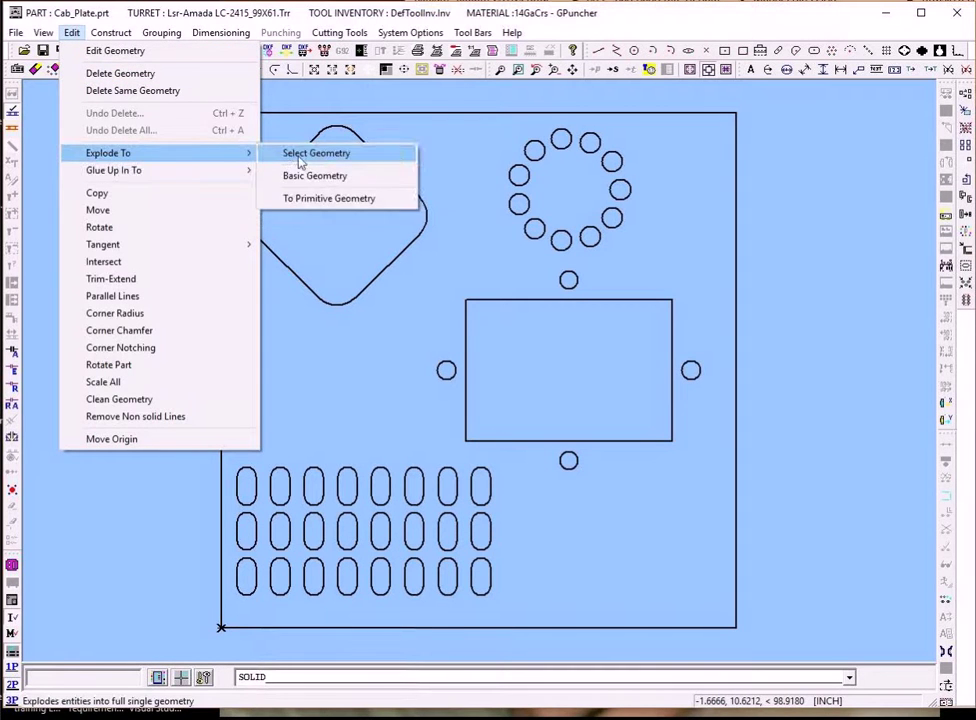
click(296, 156)
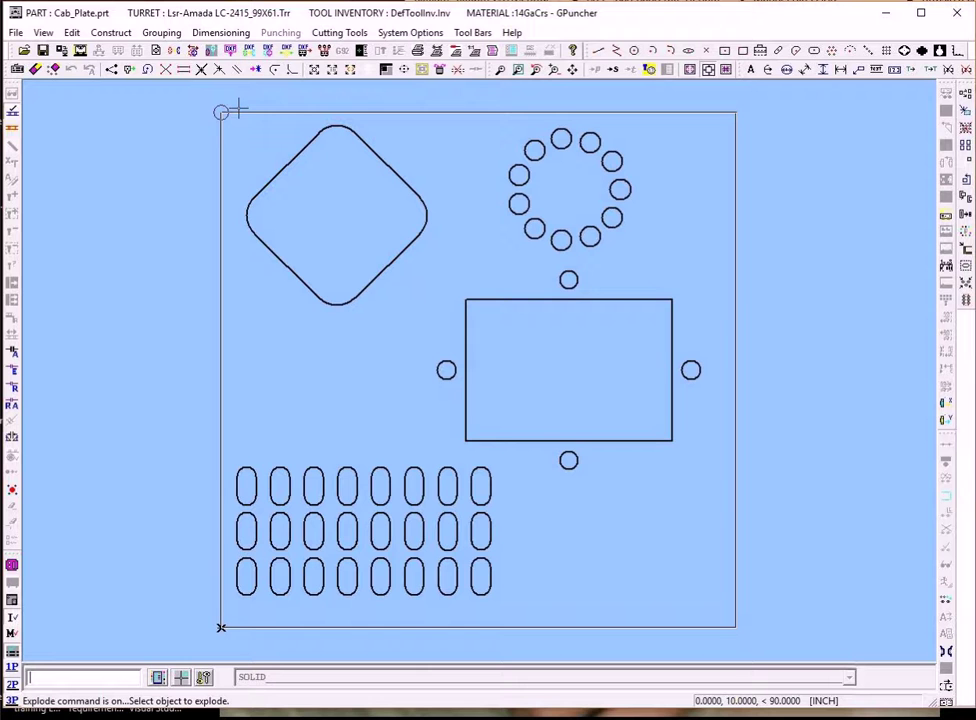
click(238, 108)
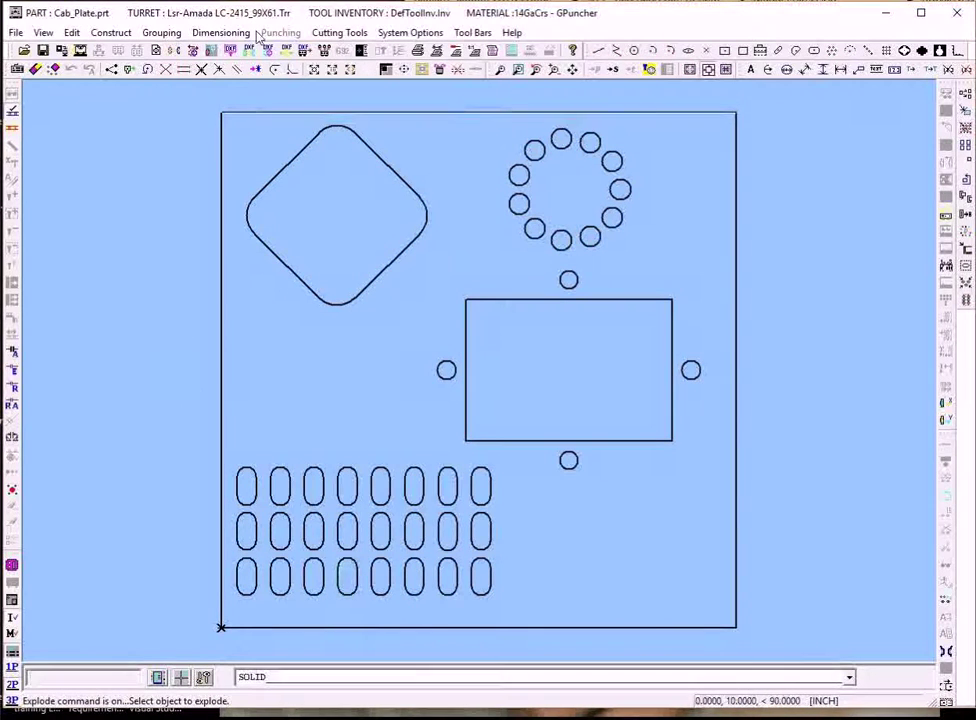
- Generate automatic laser cutting paths for all entities of the part
click(352, 37)
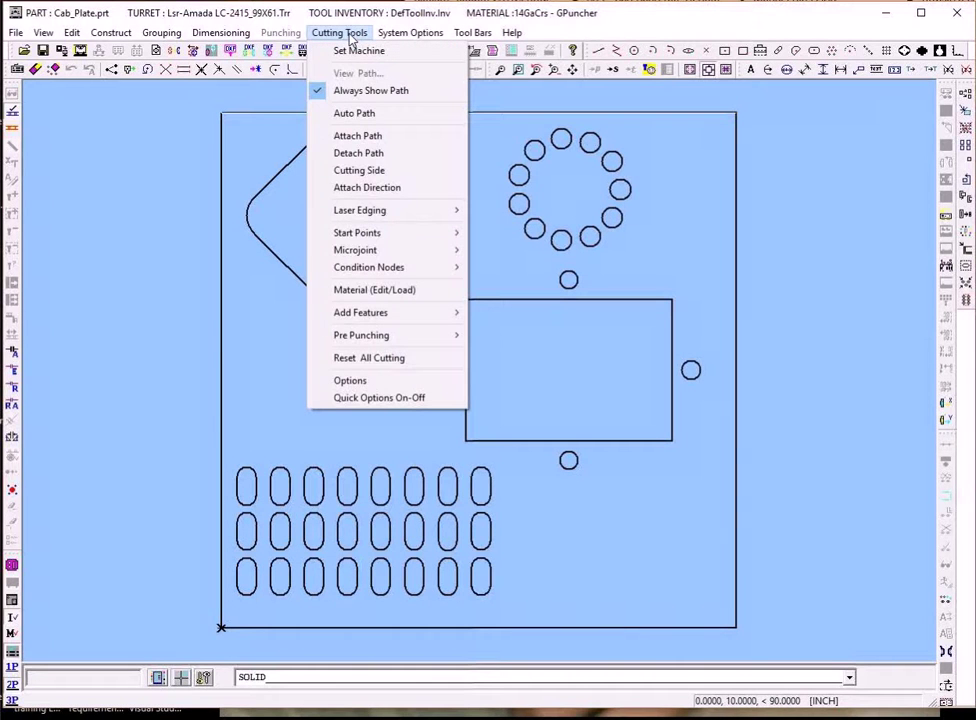
click(370, 116)
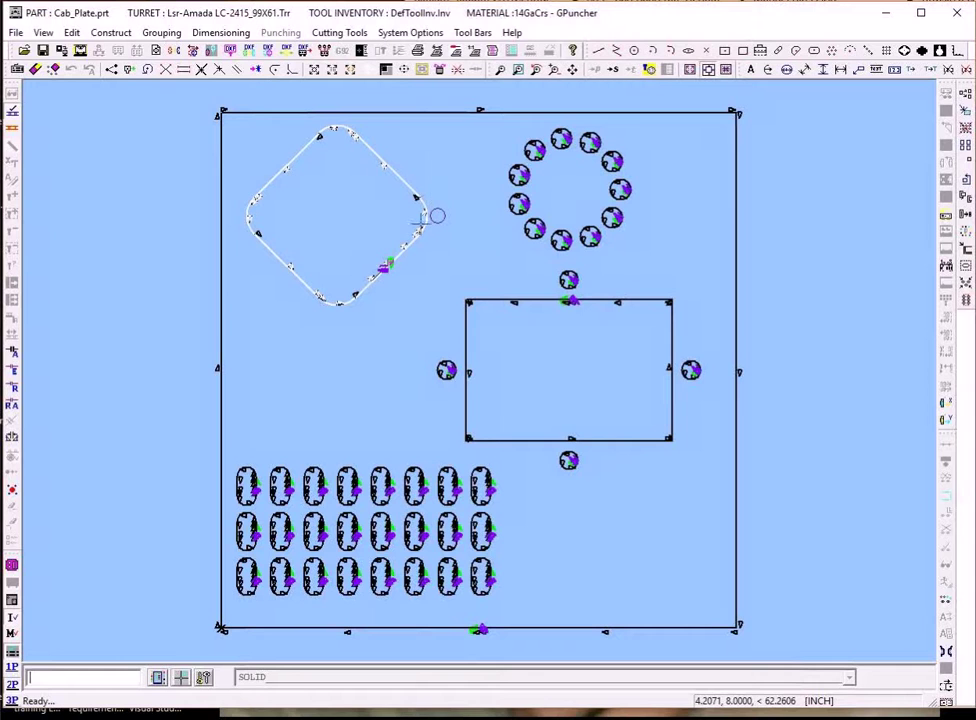
- Examine the automatic laser cutting paths and lead-ins on the diamond cutout, round holes, rectangular cutout and slots
drag(359, 243, 414, 295)
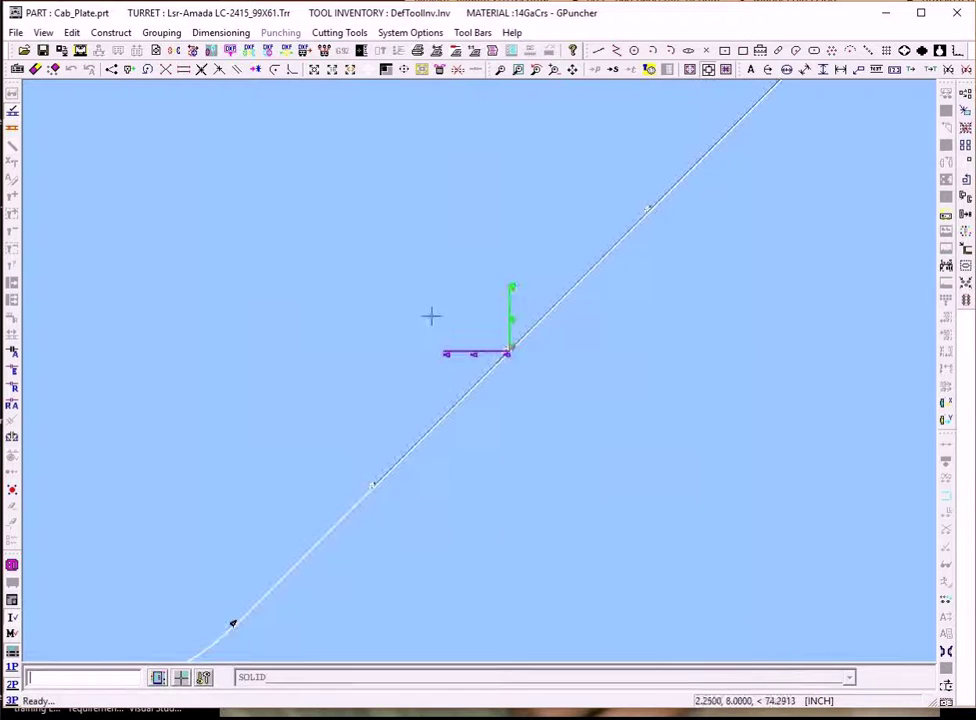
key(Home)
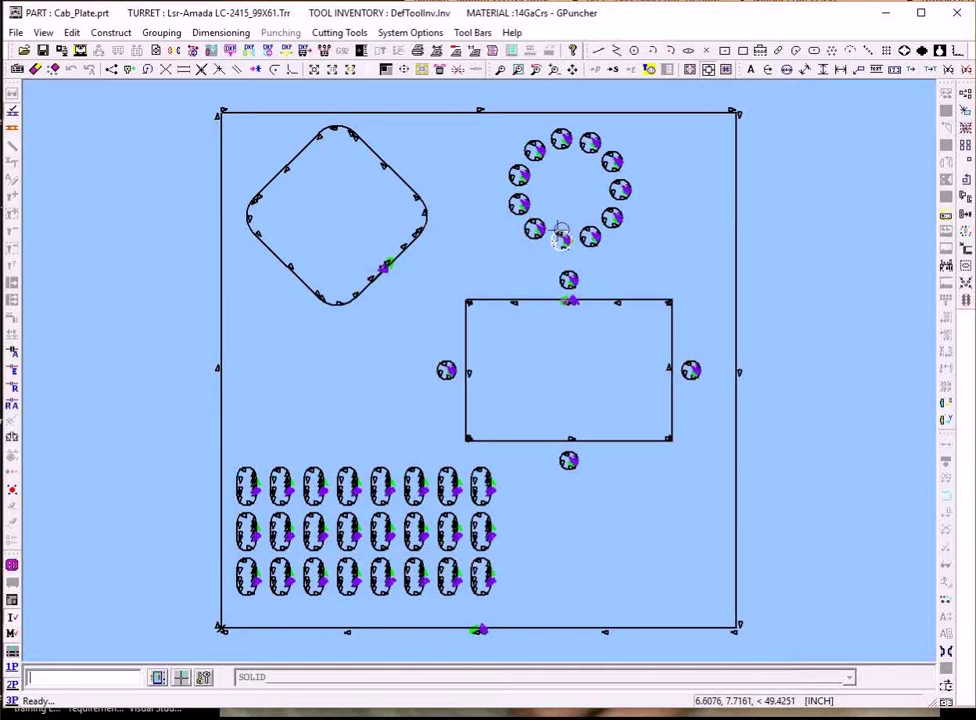
key(z)
click(515, 210)
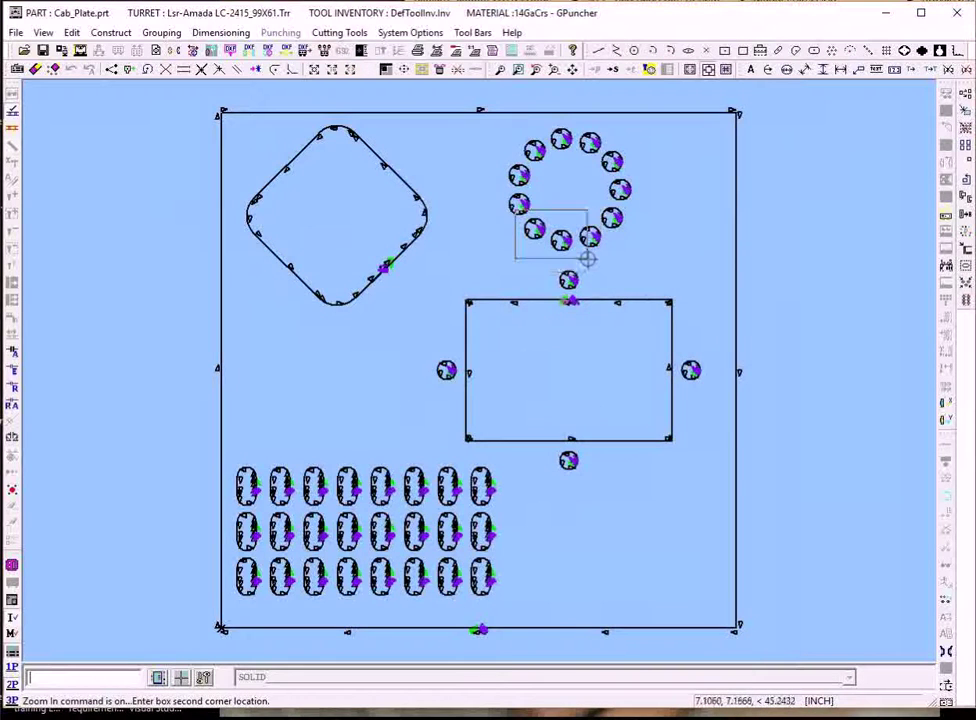
click(587, 258)
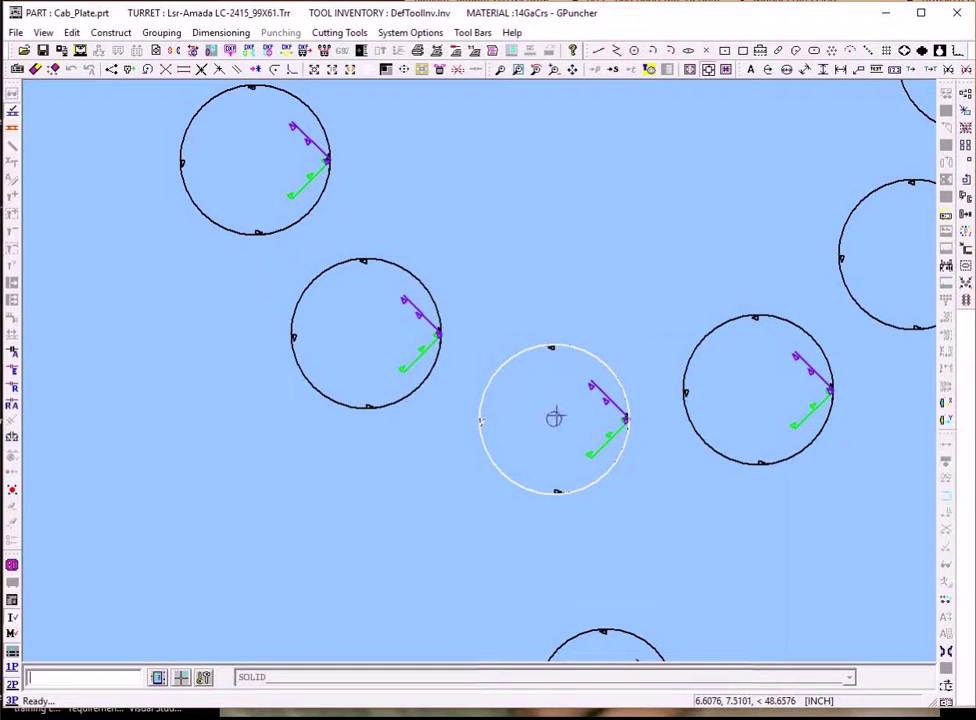
key(f)
key(z)
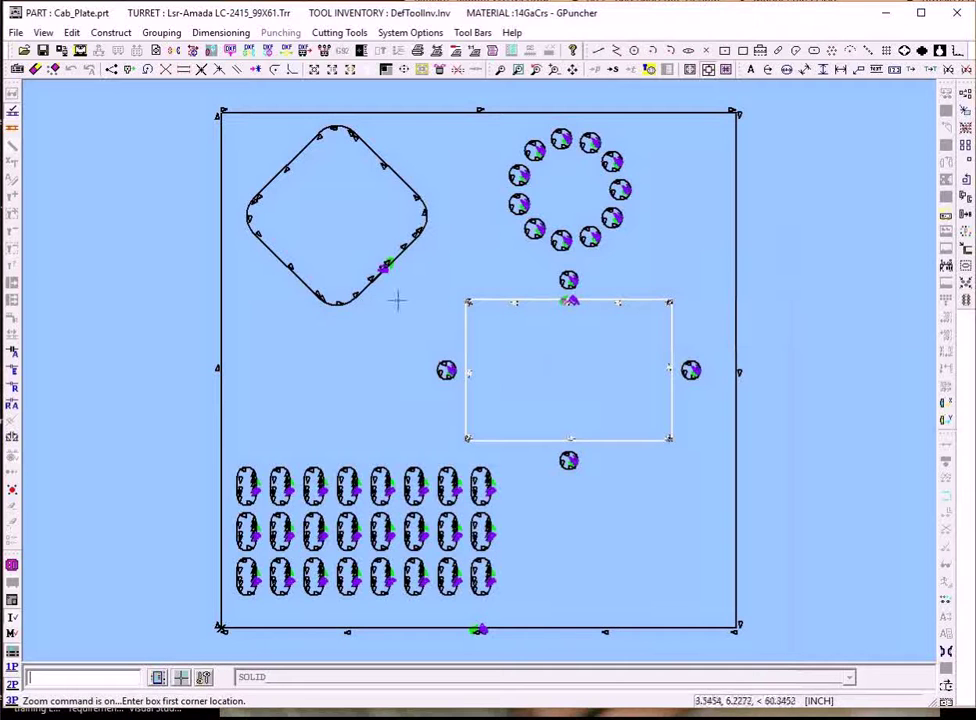
click(523, 246)
click(630, 346)
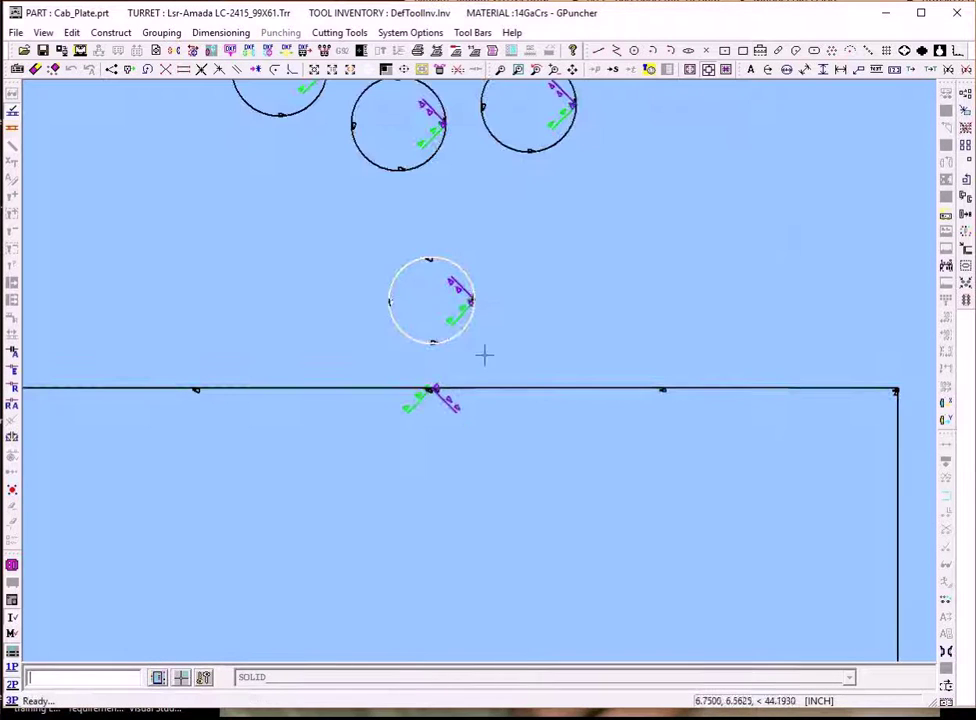
key(f)
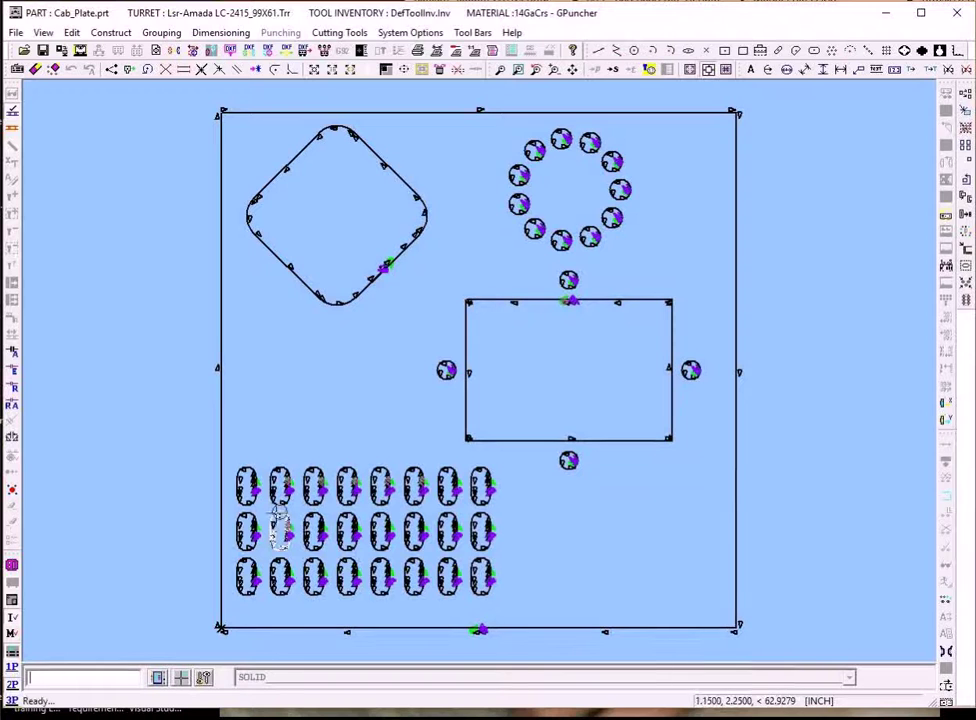
key(z)
click(204, 454)
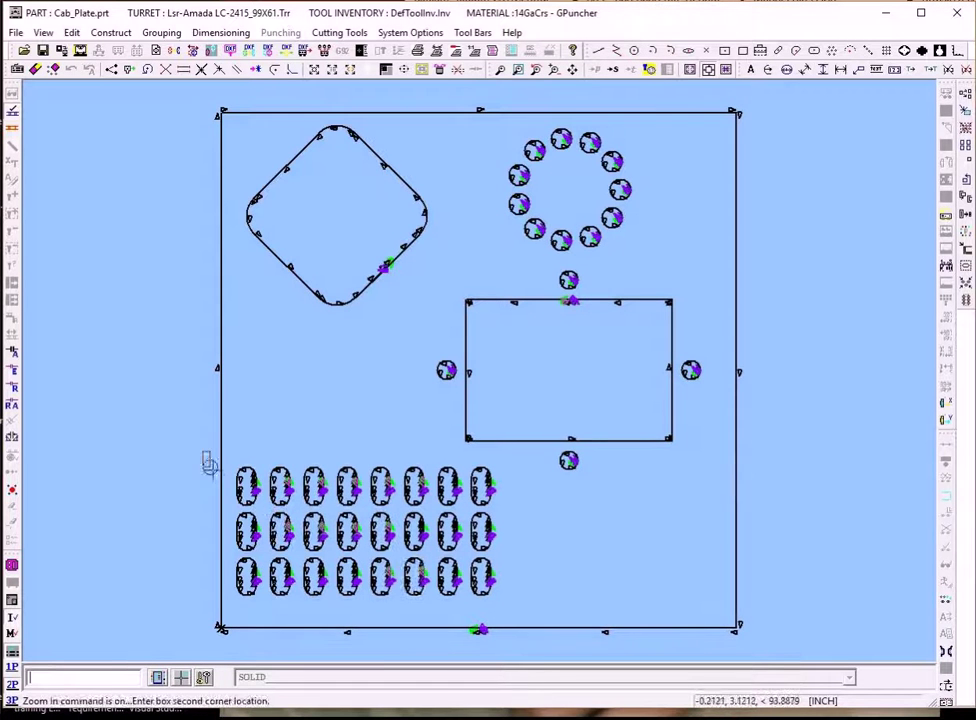
click(310, 562)
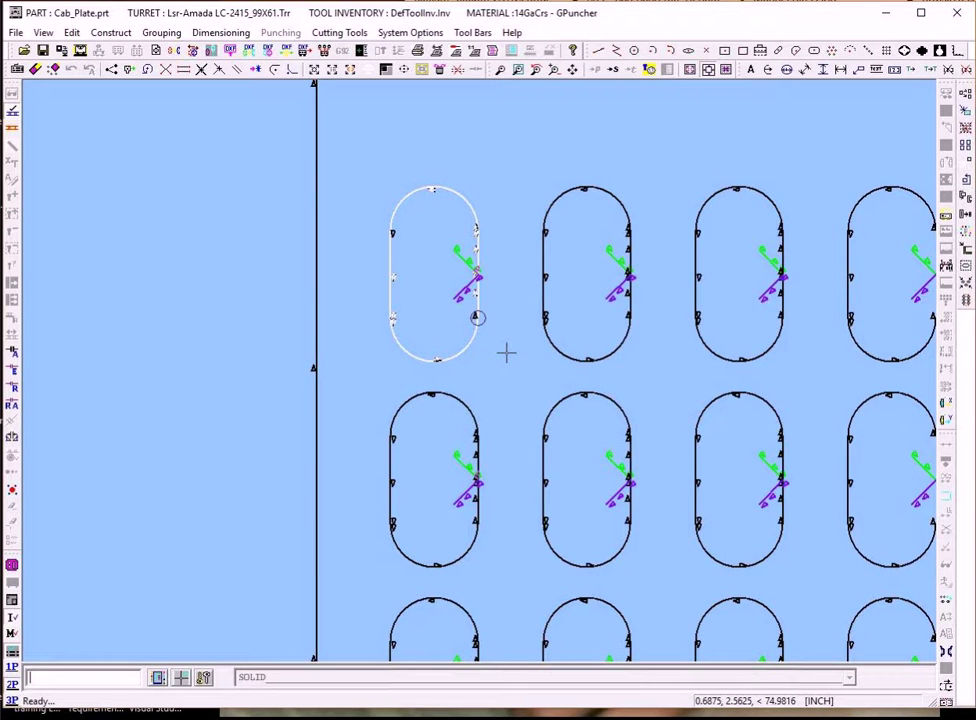
key(f)
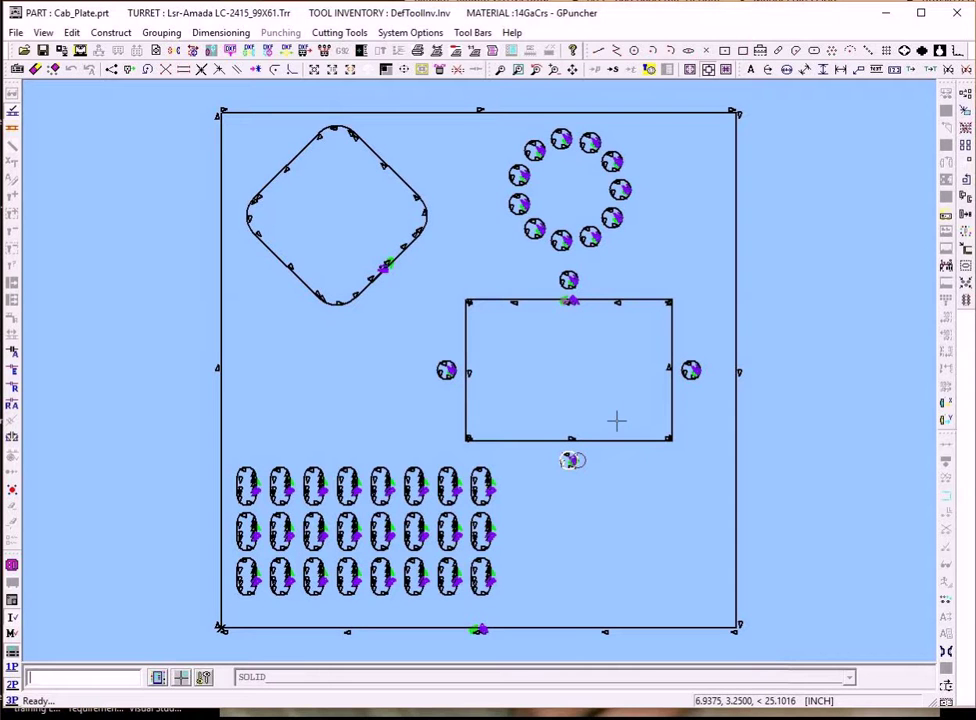
- Add a microjoint with a size of 0.060 near the midpoint of the outer border's right edge, about 5 inches along it
click(338, 32)
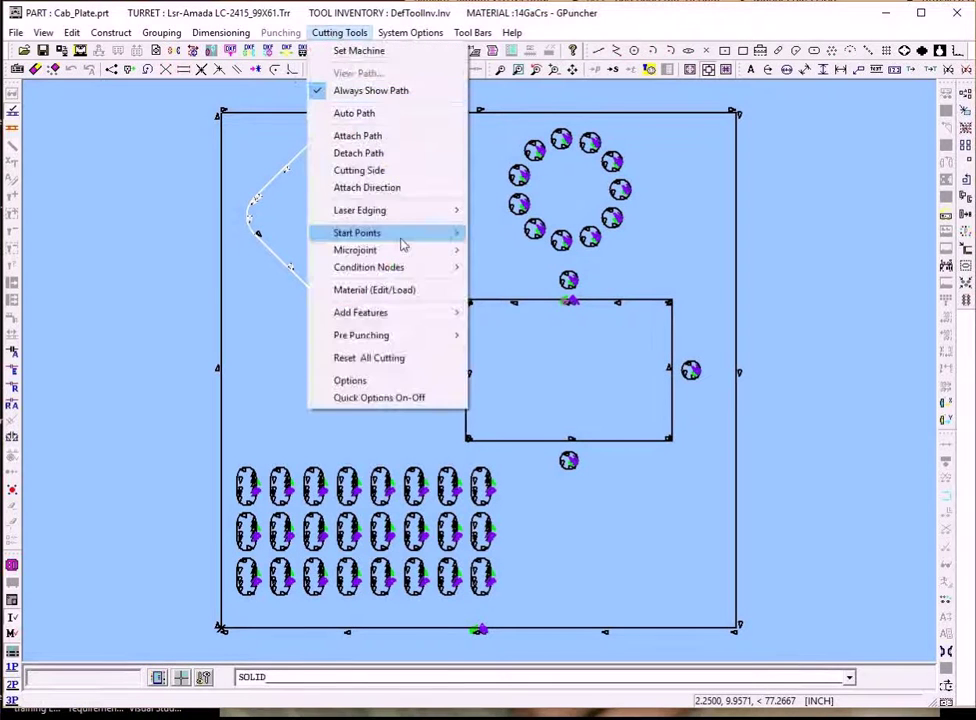
mouse_move(445, 250)
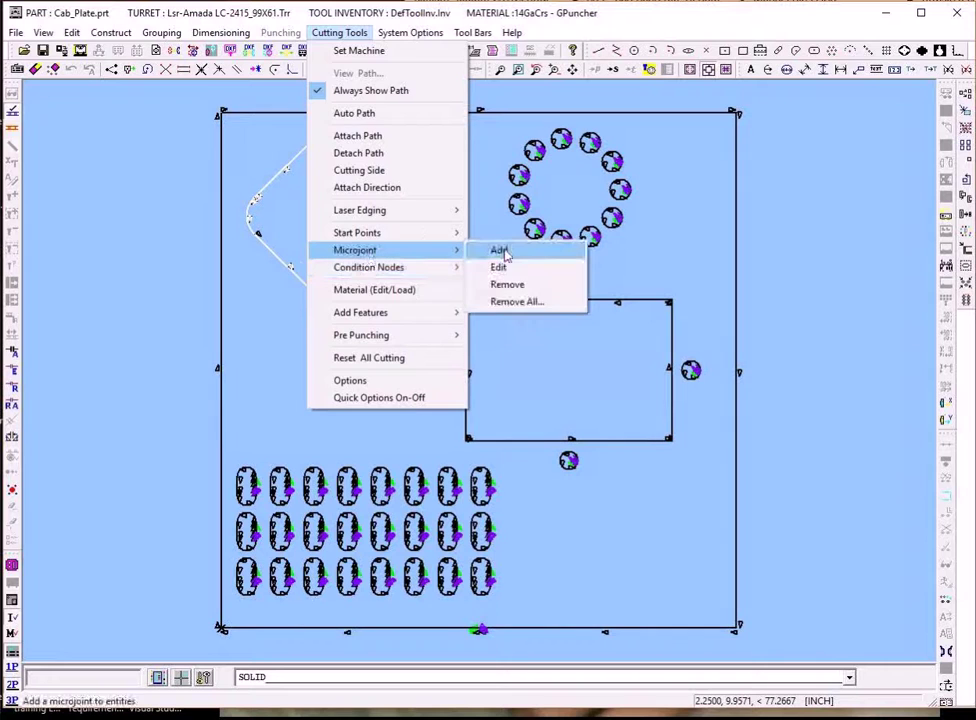
click(503, 251)
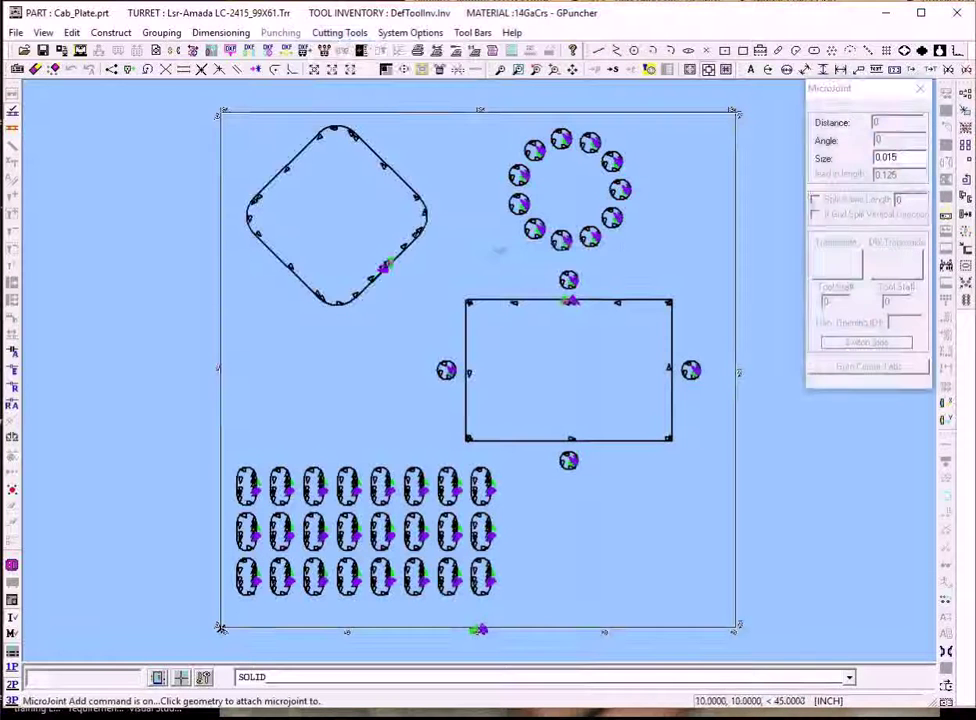
double_click(893, 156)
text(0)
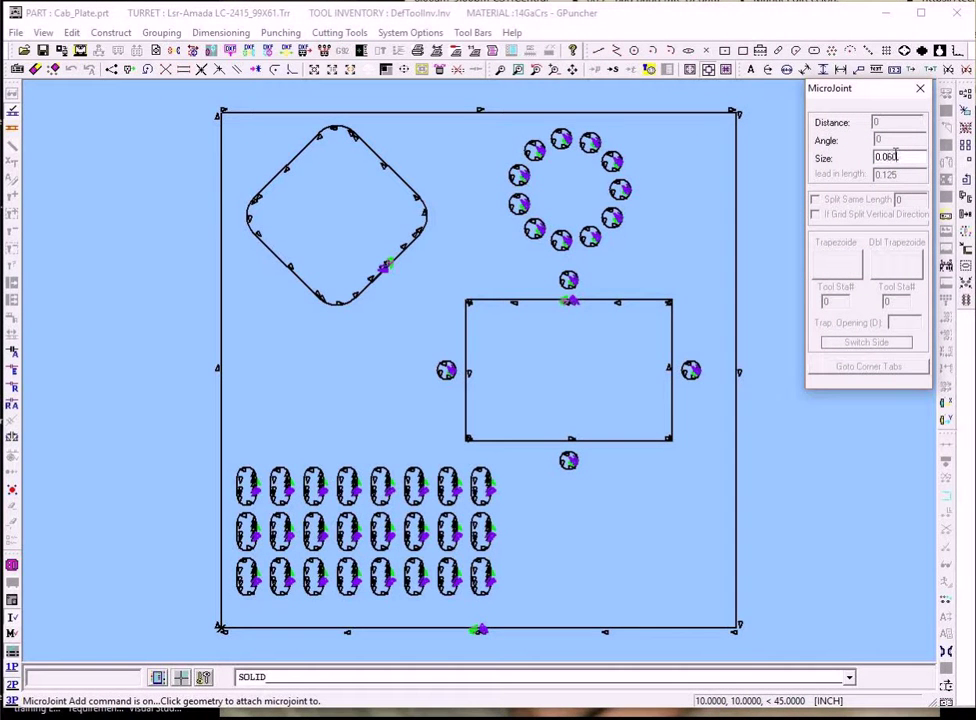
click(765, 387)
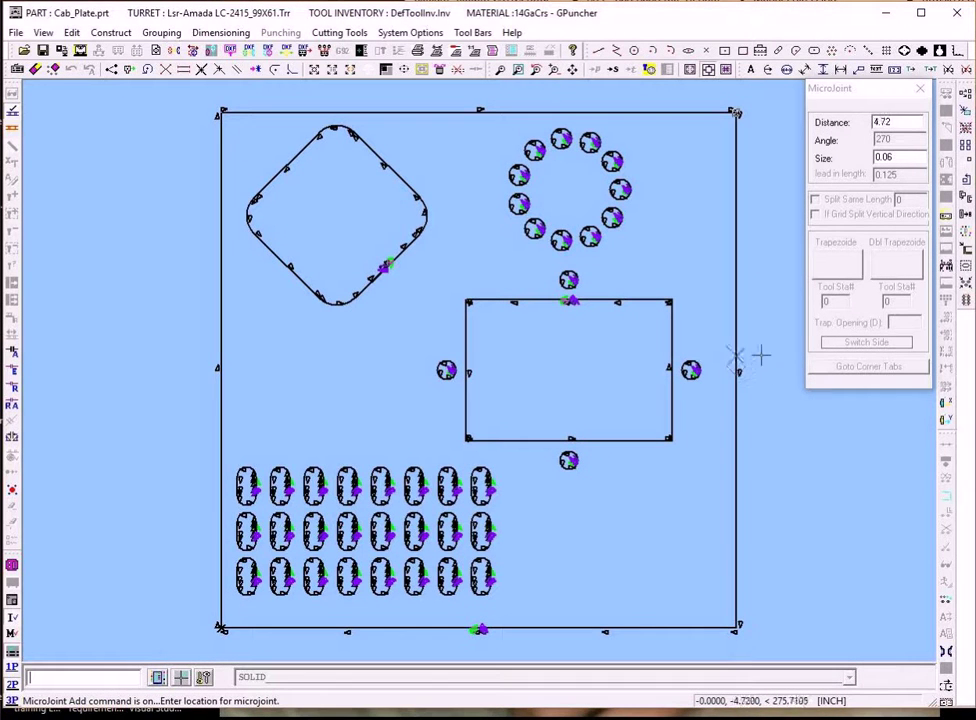
click(750, 425)
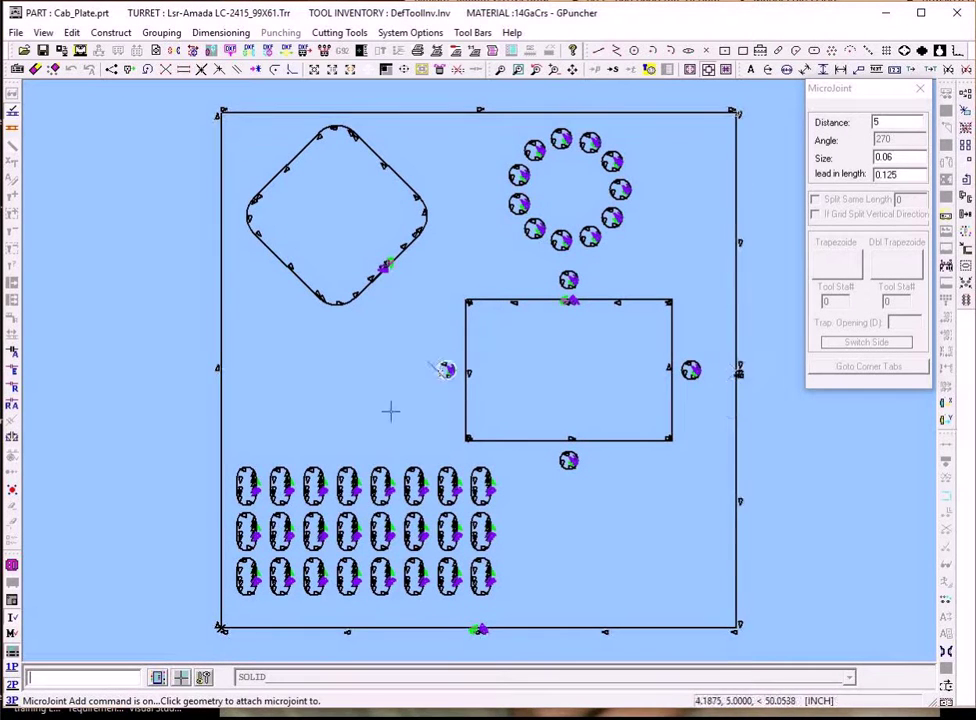
- Add 0.06 microjoints near the midpoints of the outer border's left, top and bottom edges, about 5 inches along each
click(259, 362)
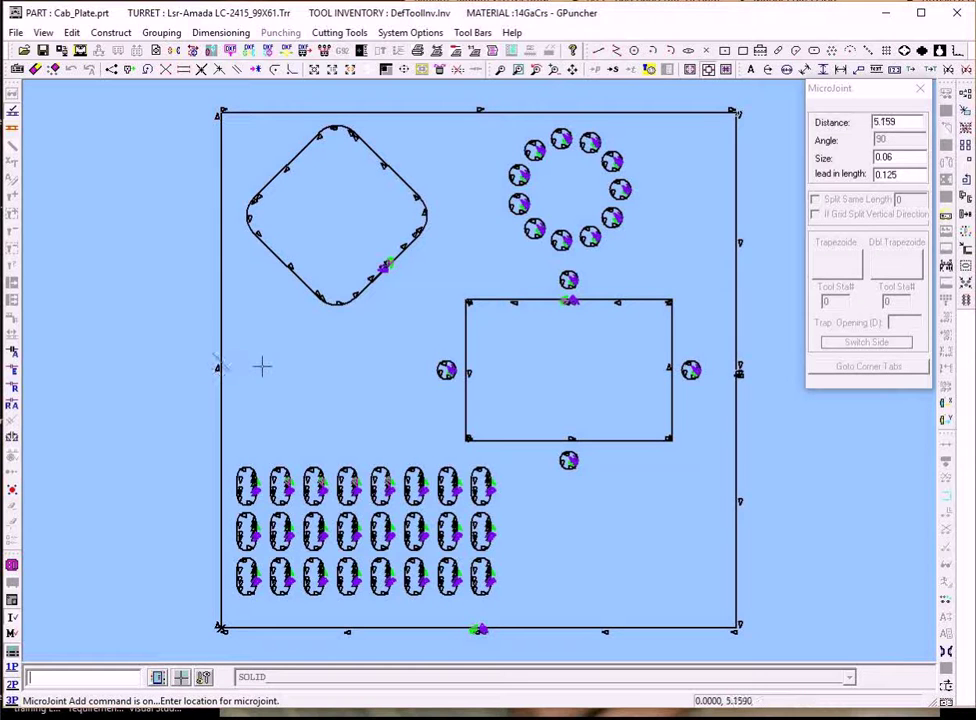
click(262, 366)
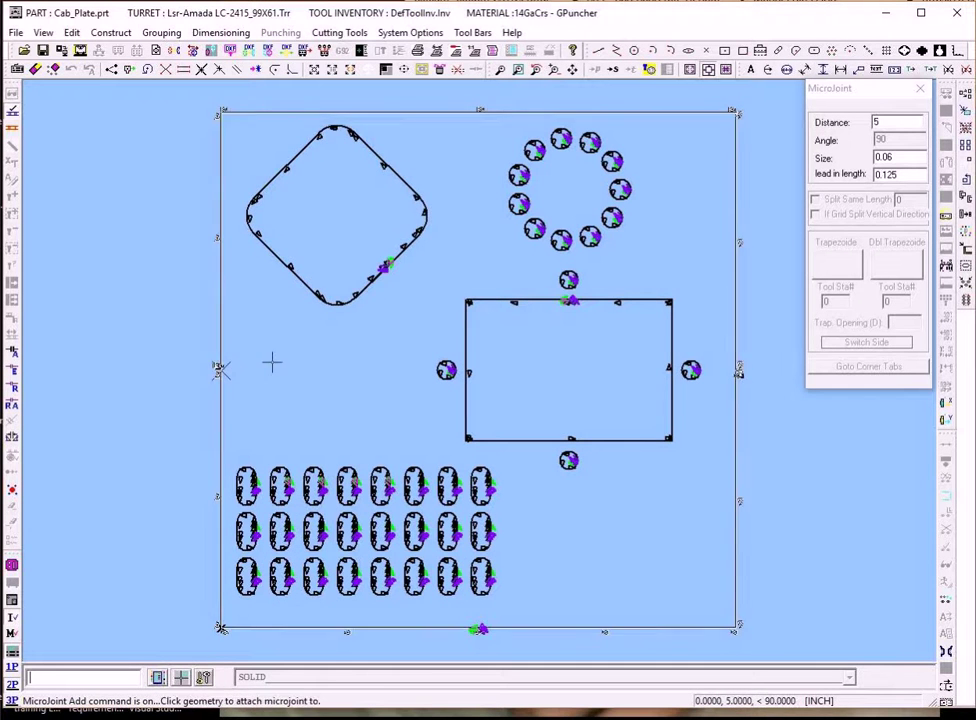
click(474, 120)
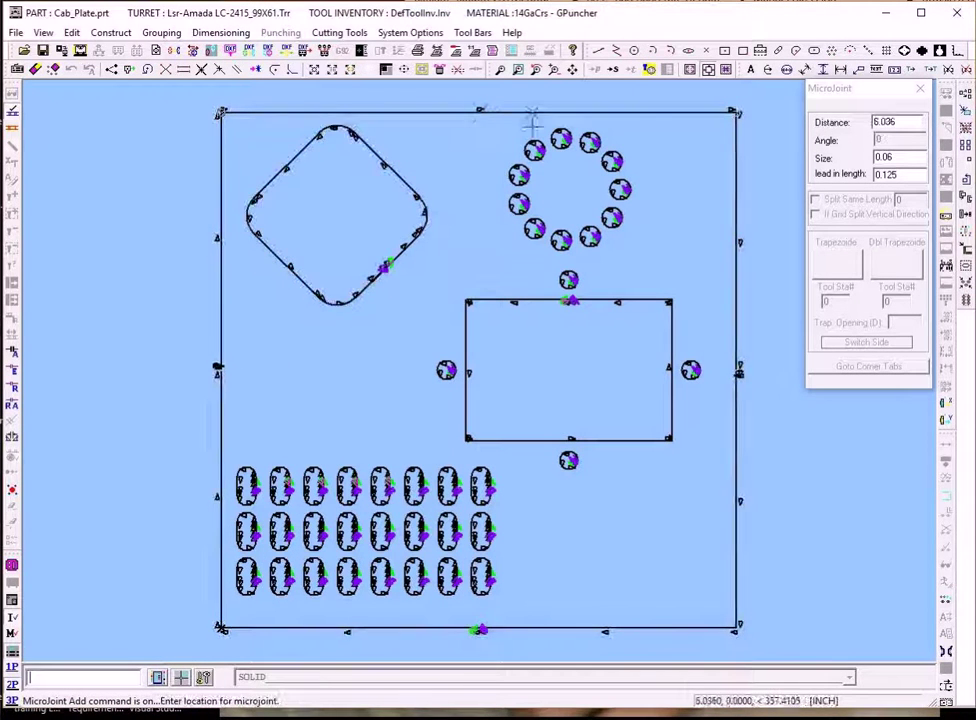
click(478, 120)
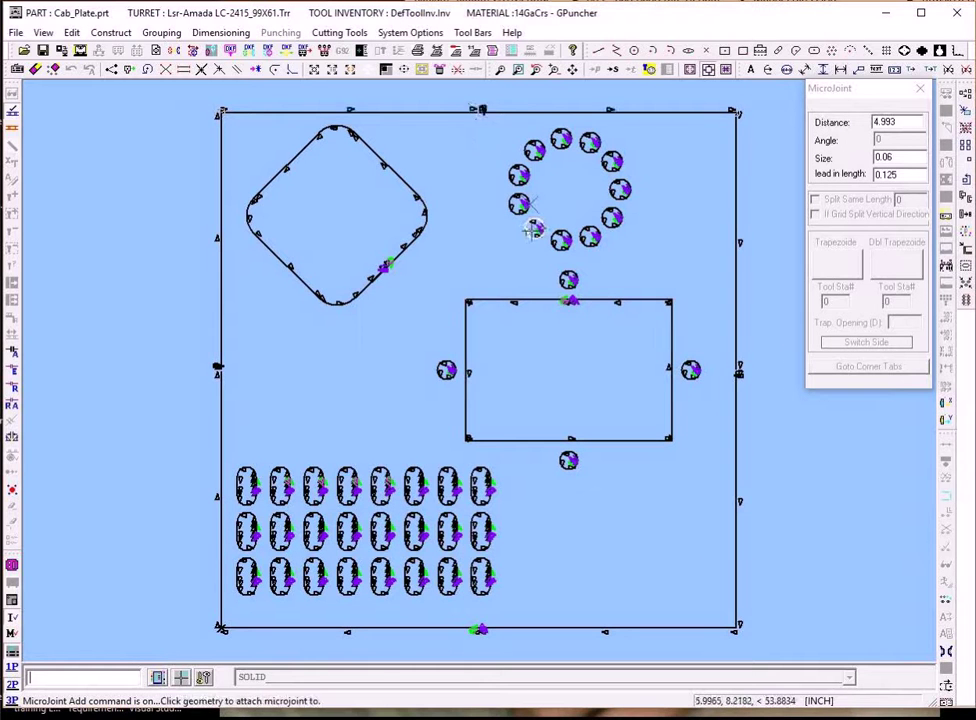
click(478, 628)
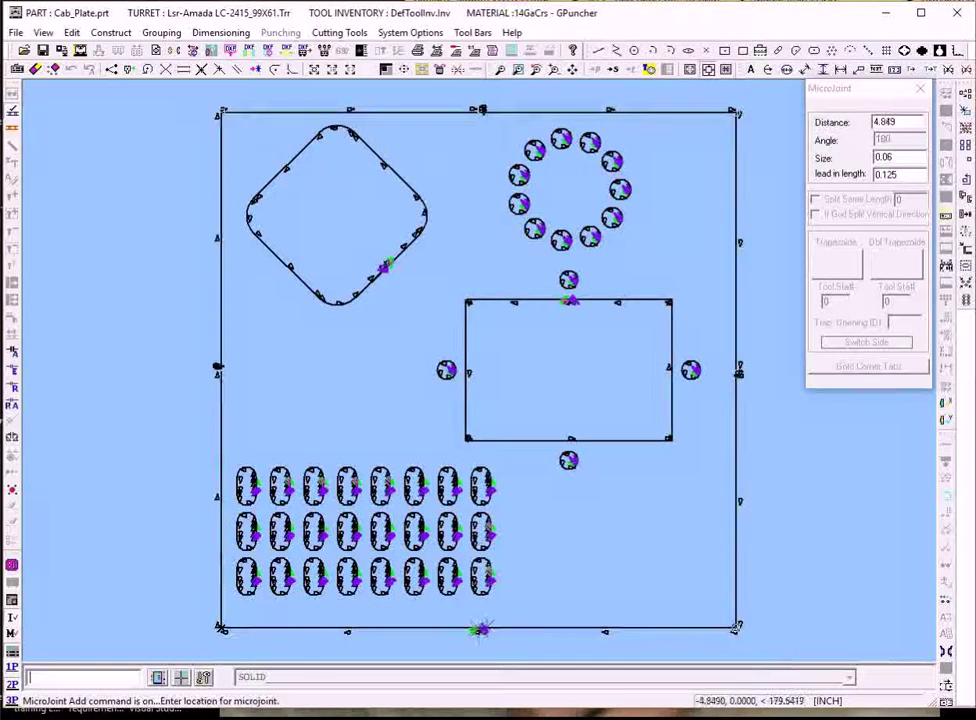
click(476, 632)
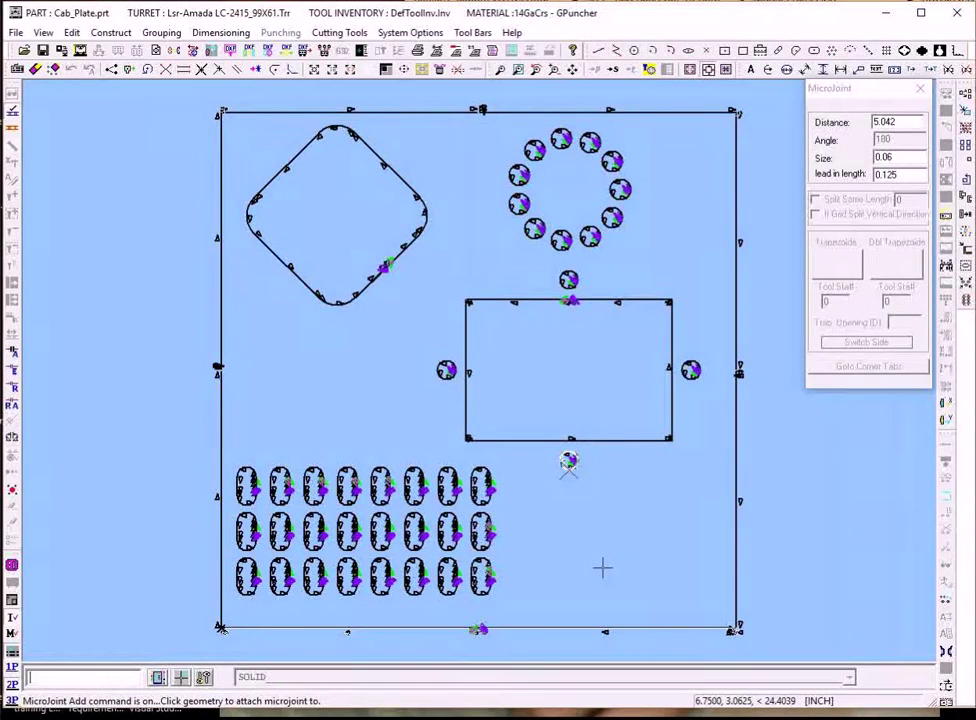
- Add 0.06 microjoints to the rectangular cutout, about 2 inches along its top and bottom edges and about 1.38 along its right edge
click(572, 374)
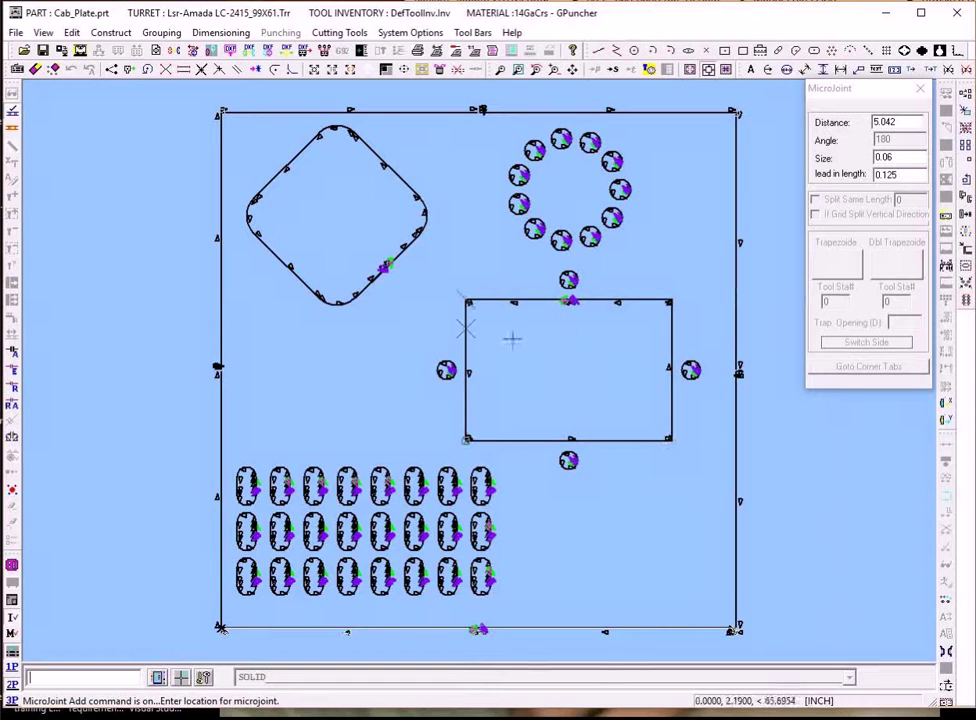
click(584, 313)
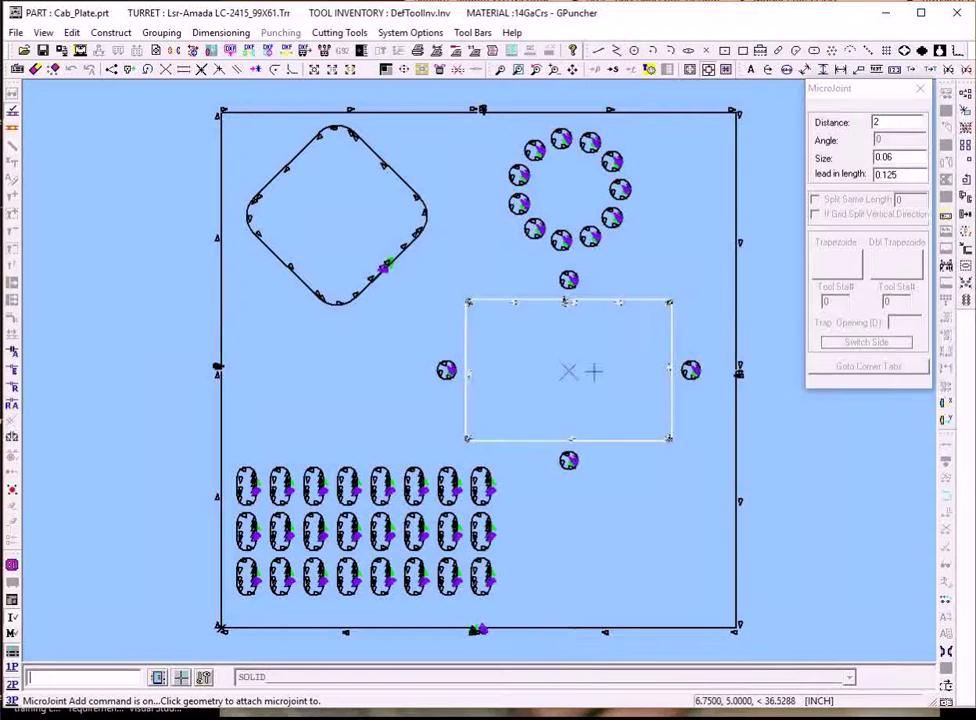
click(594, 373)
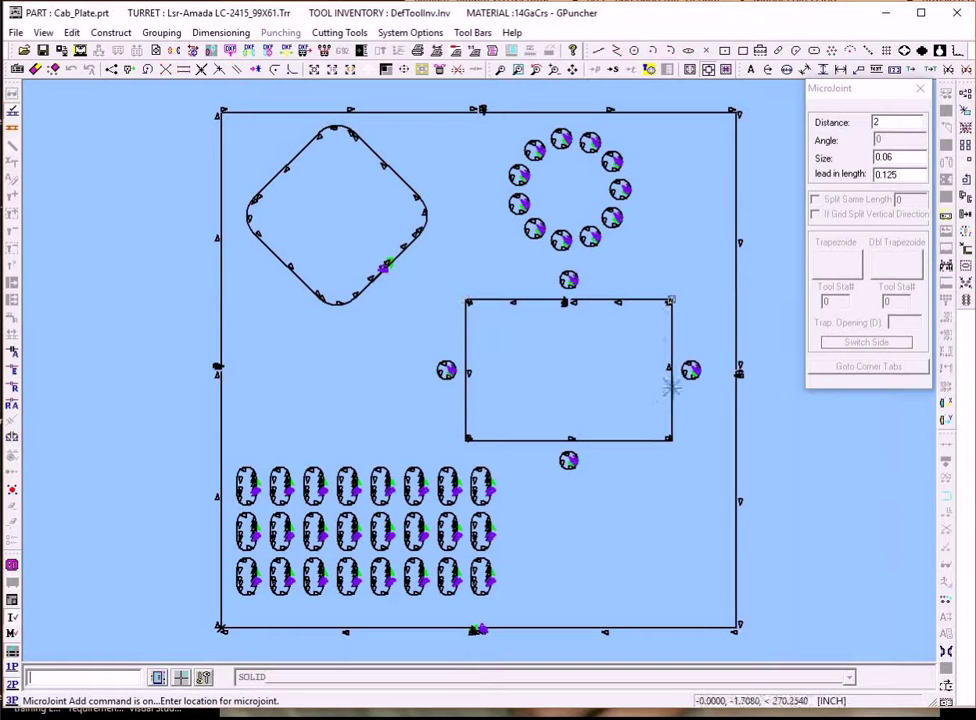
click(580, 399)
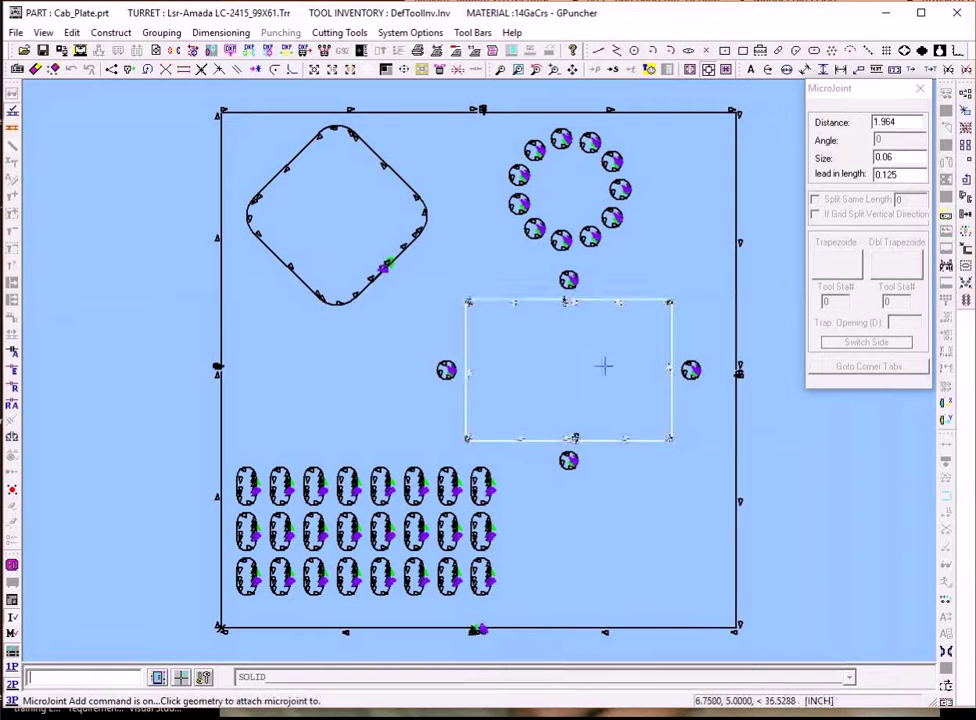
click(580, 250)
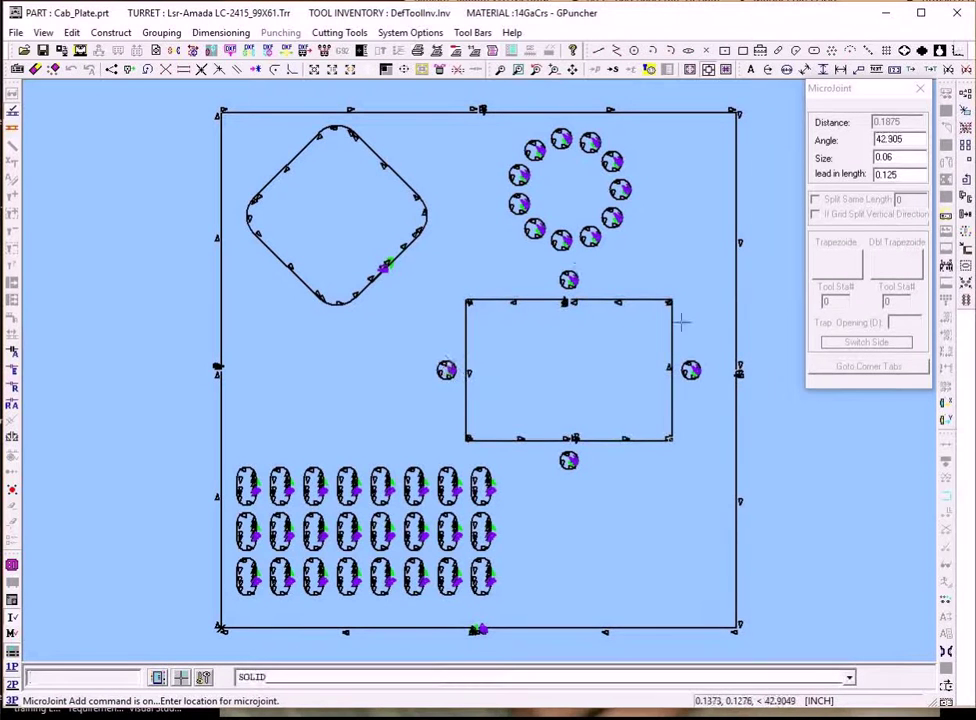
click(580, 371)
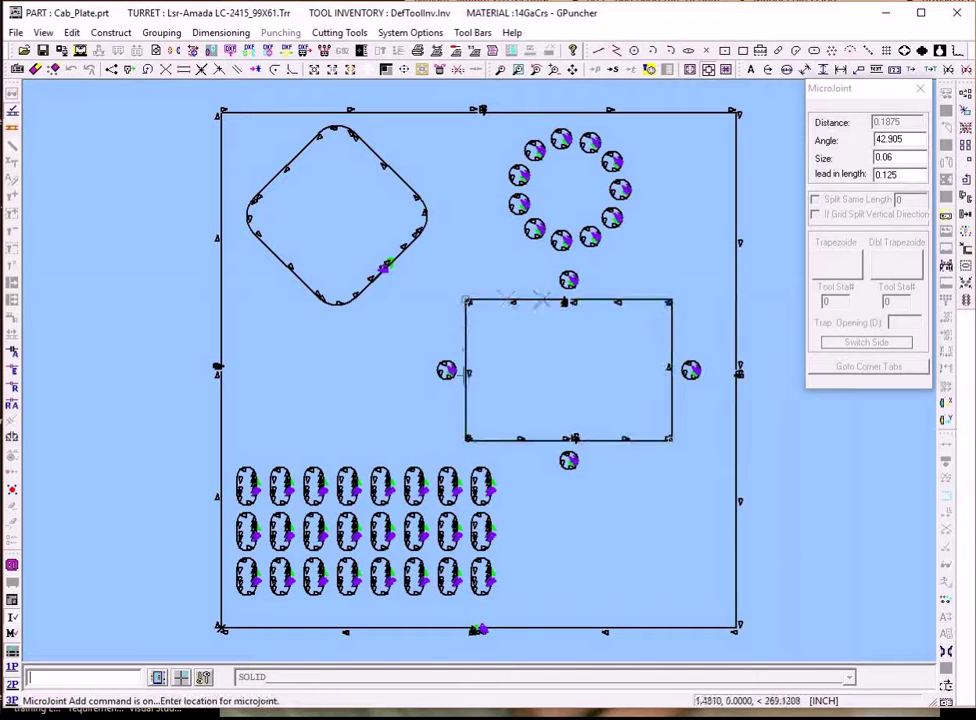
click(660, 370)
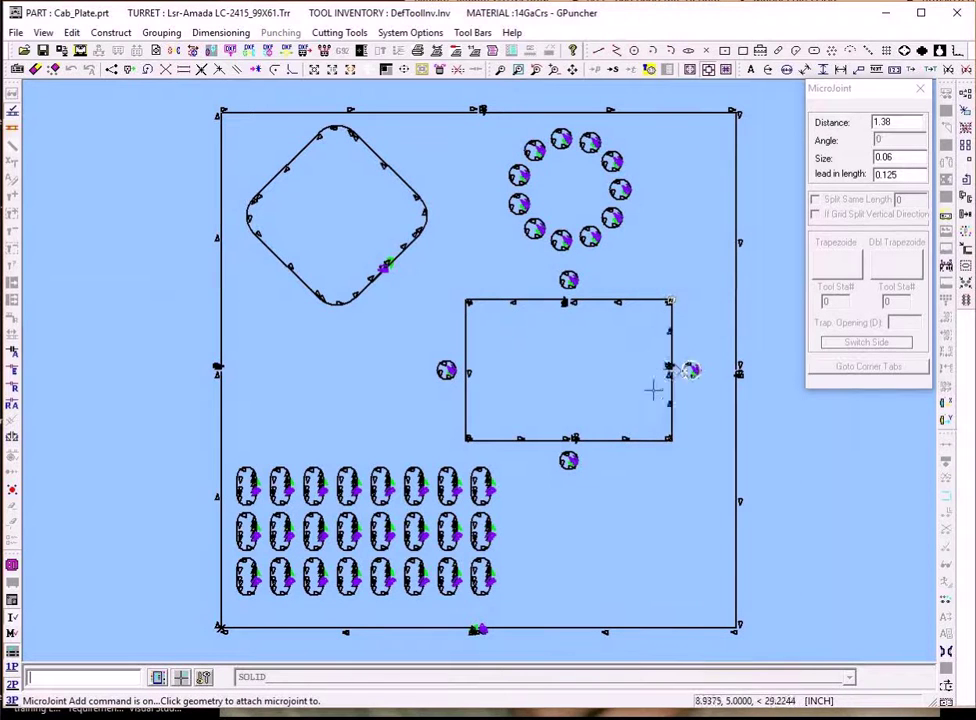
- Add 0.06 microjoints near the midpoints of the diamond cutout's lower-left, lower-right and upper-left edges, about 0.9 inches along each
click(384, 267)
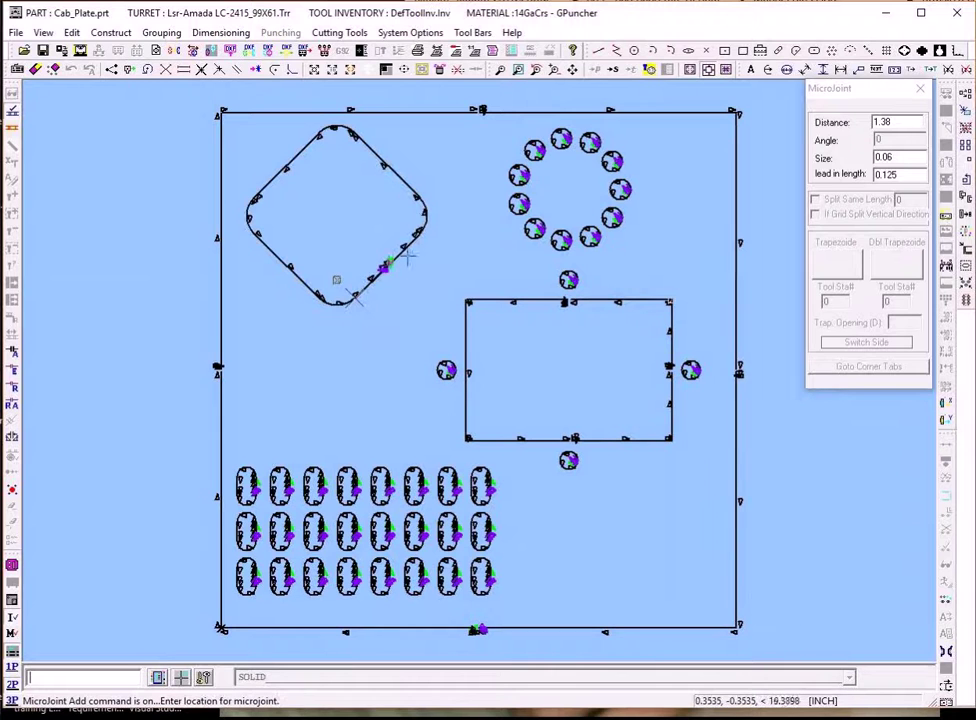
click(277, 252)
click(371, 217)
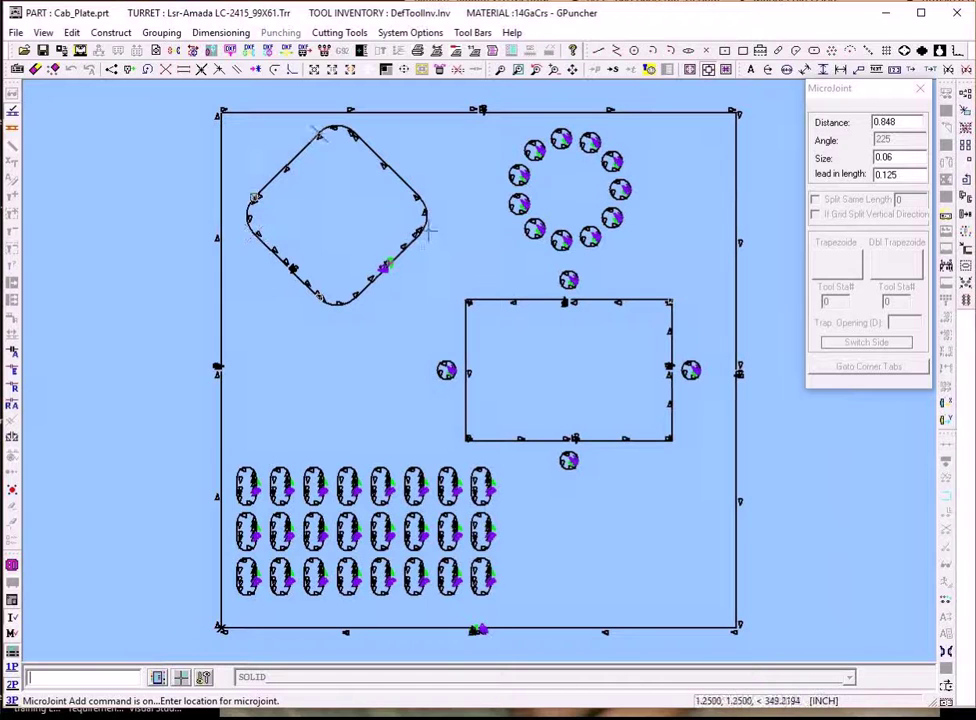
click(405, 280)
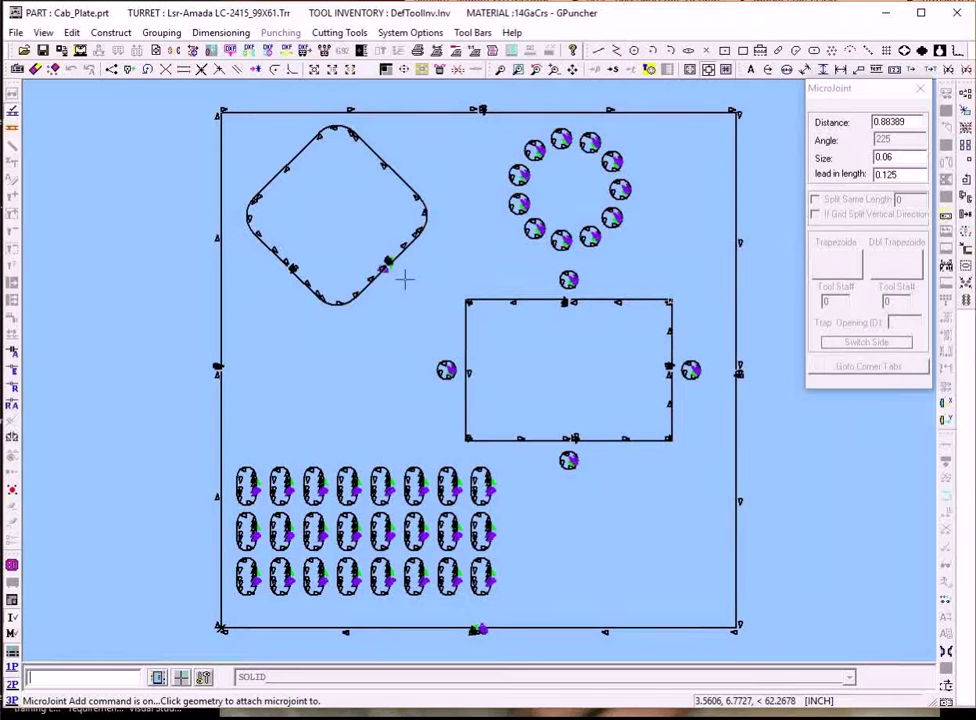
click(290, 163)
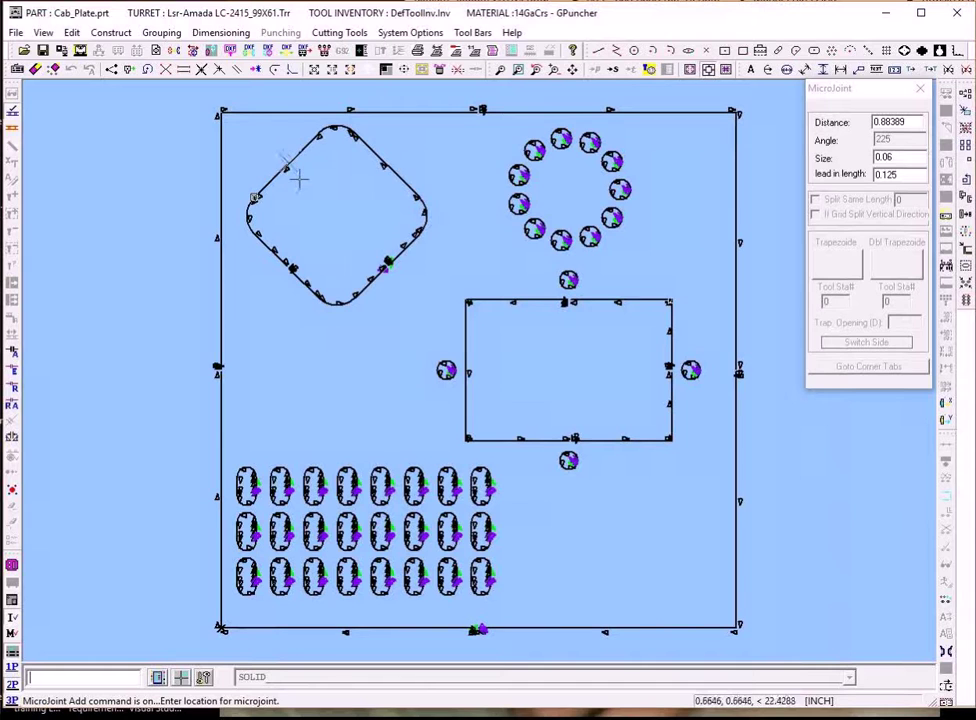
click(290, 170)
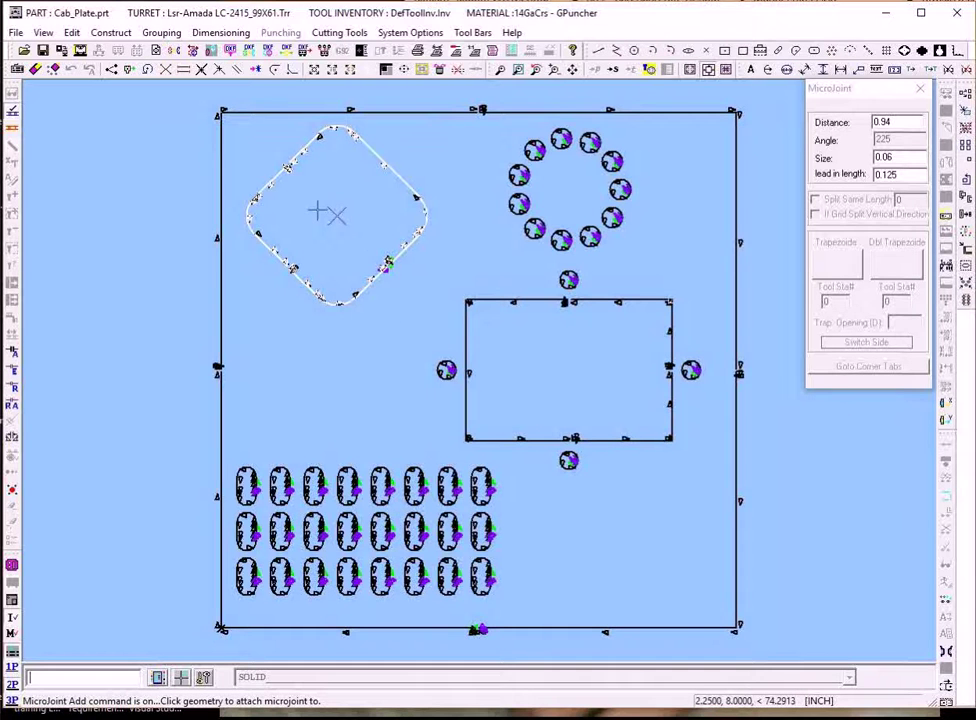
- Inspect the diamond cutout's microjoints up close, and return to the full part view
key(z)
click(259, 142)
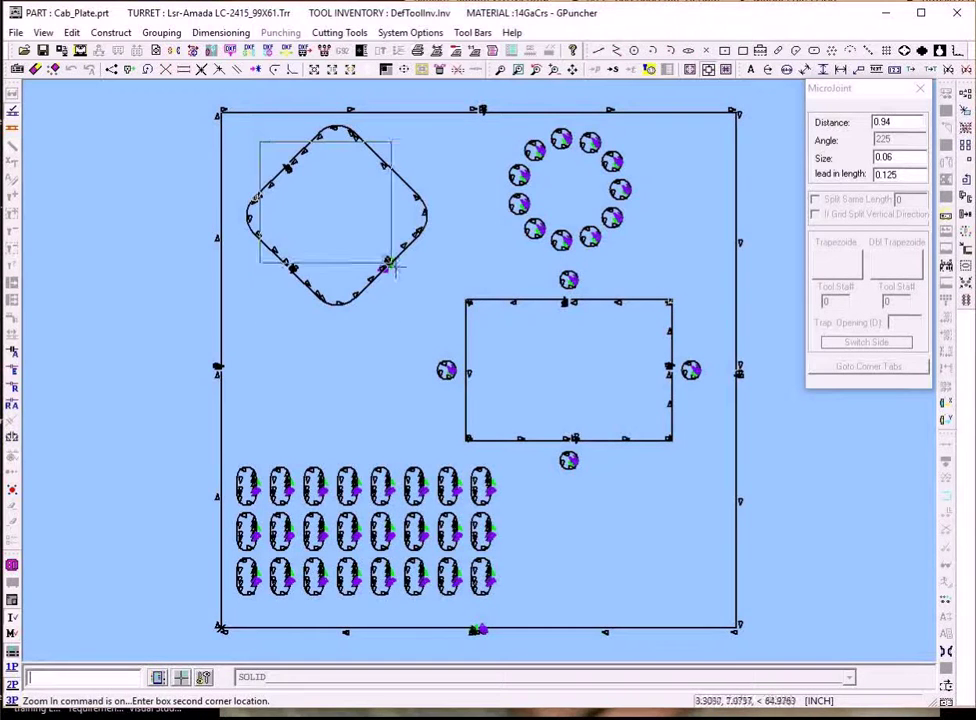
click(423, 287)
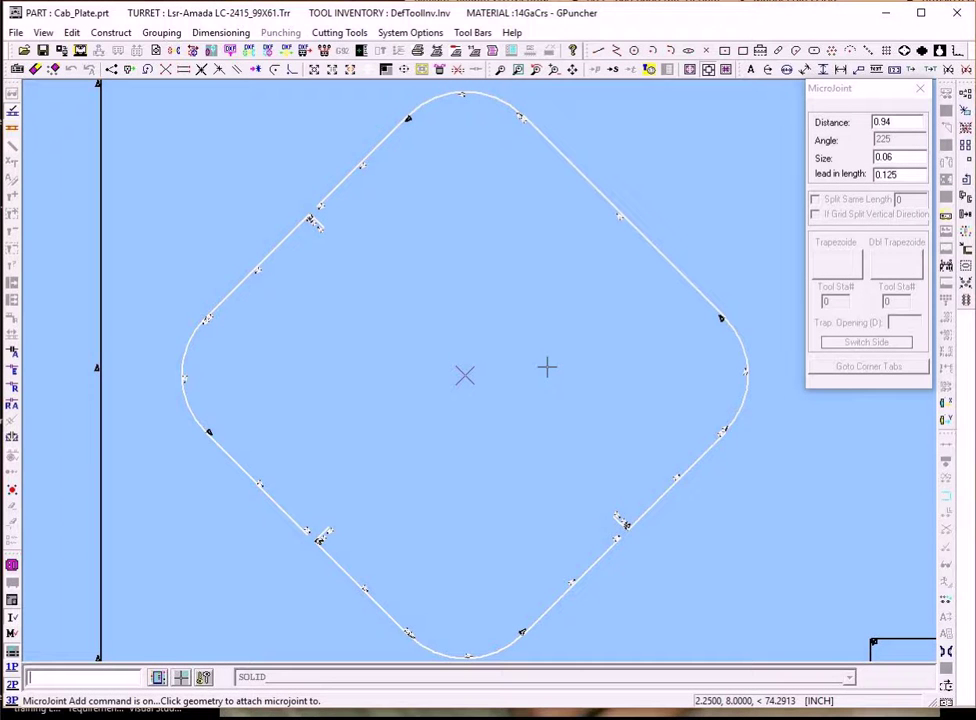
key(f)
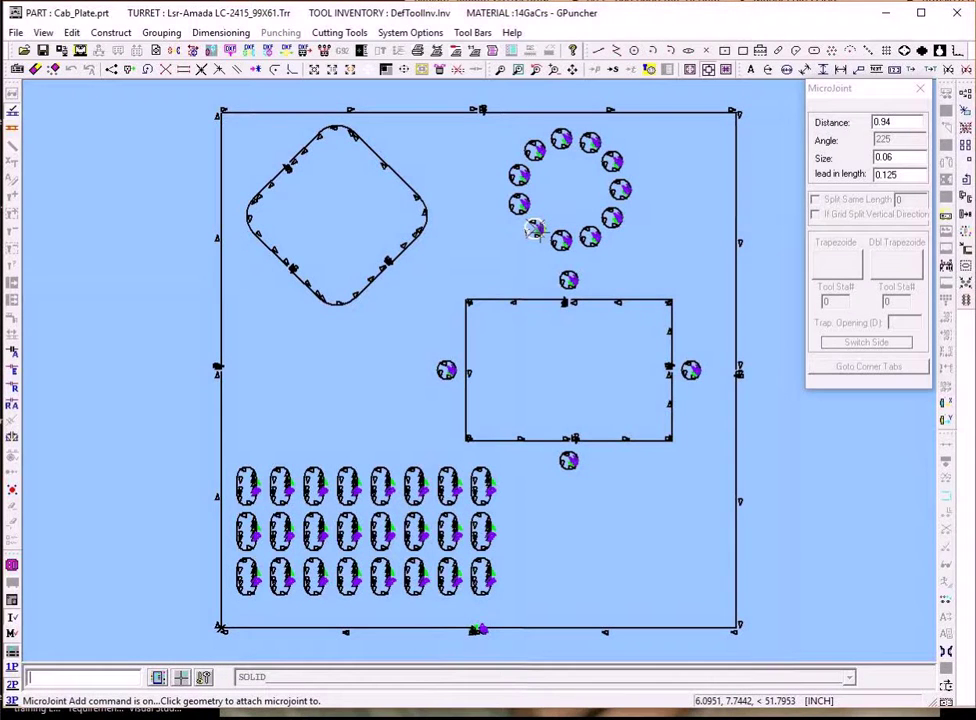
- Switch to the Sheet Design department and set the Cab_Plate quantity to 5 in X and 4 in Y
click(43, 32)
mouse_move(118, 58)
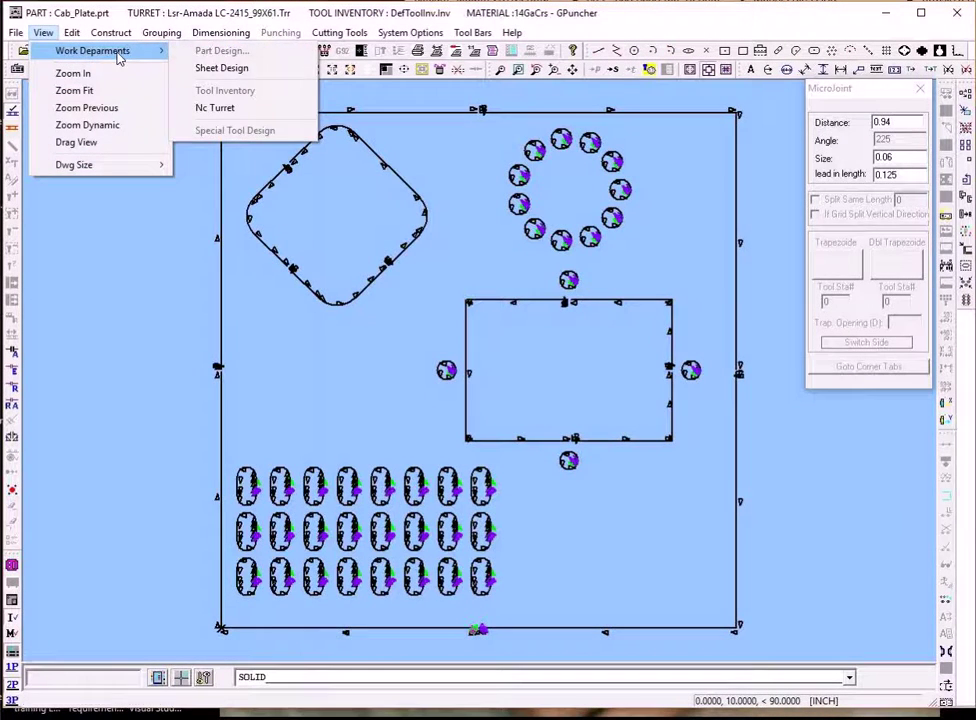
click(226, 69)
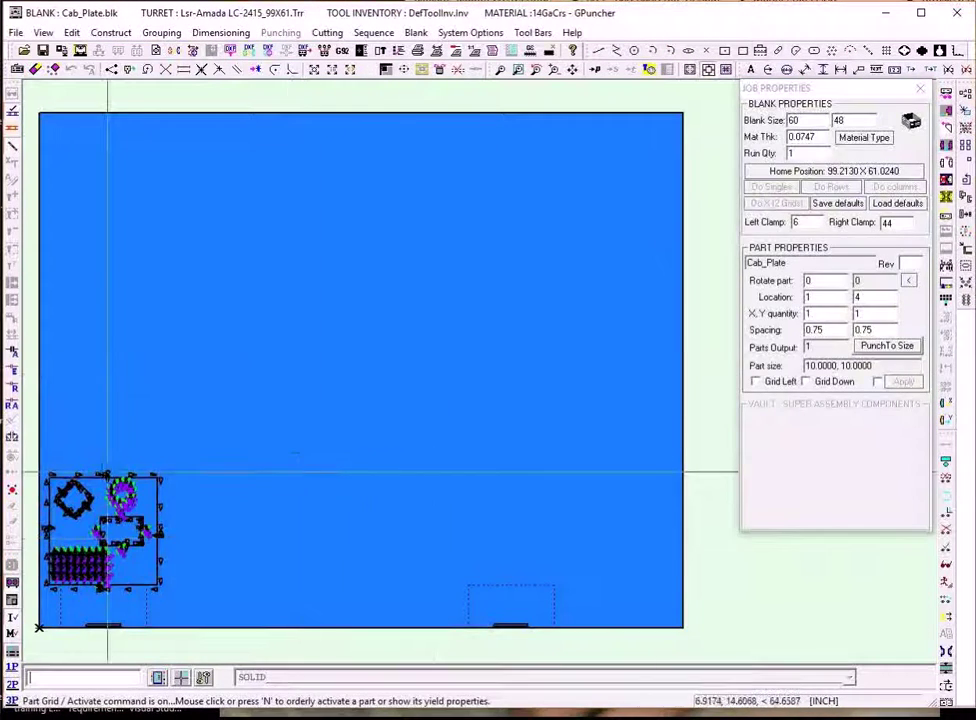
click(822, 312)
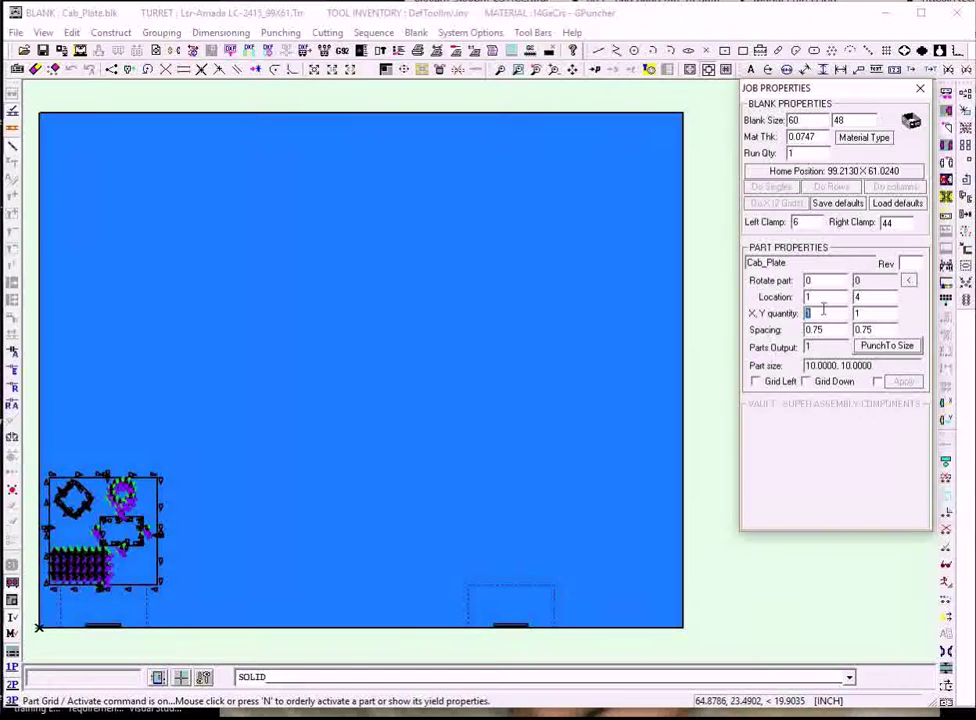
text(5)
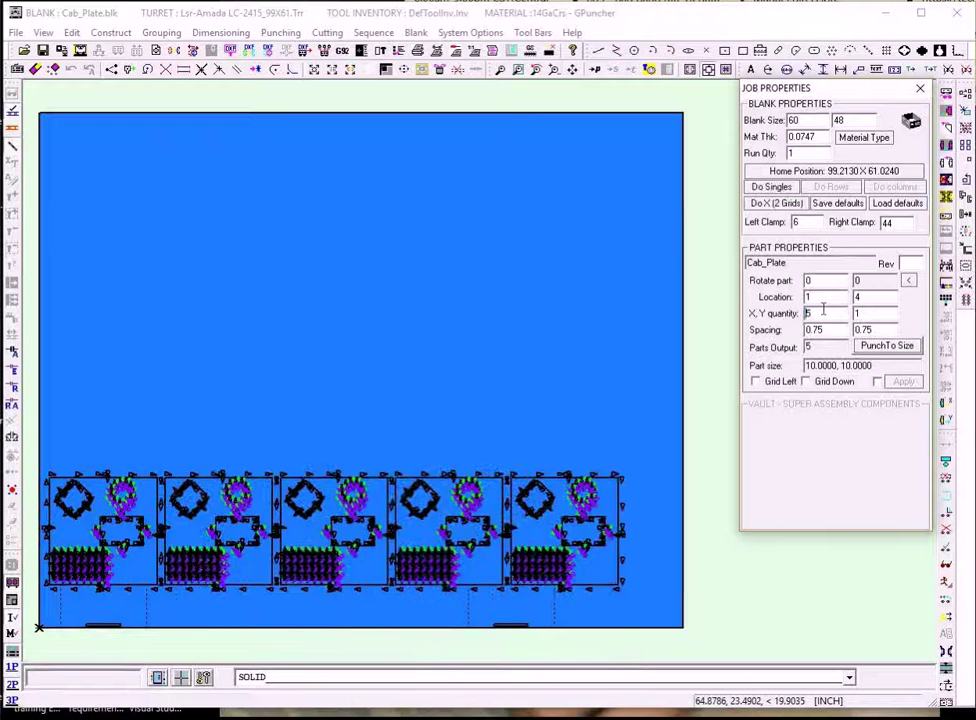
click(869, 314)
text(4)
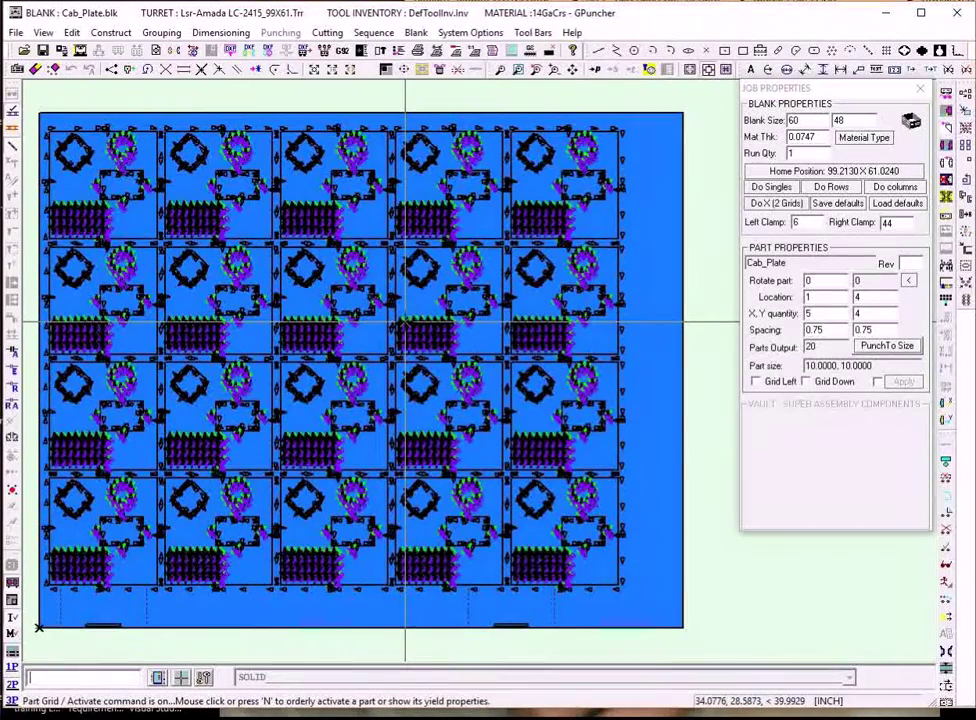
- Reset the cutting sequence and sequence the sheet automatically by full parts
click(374, 33)
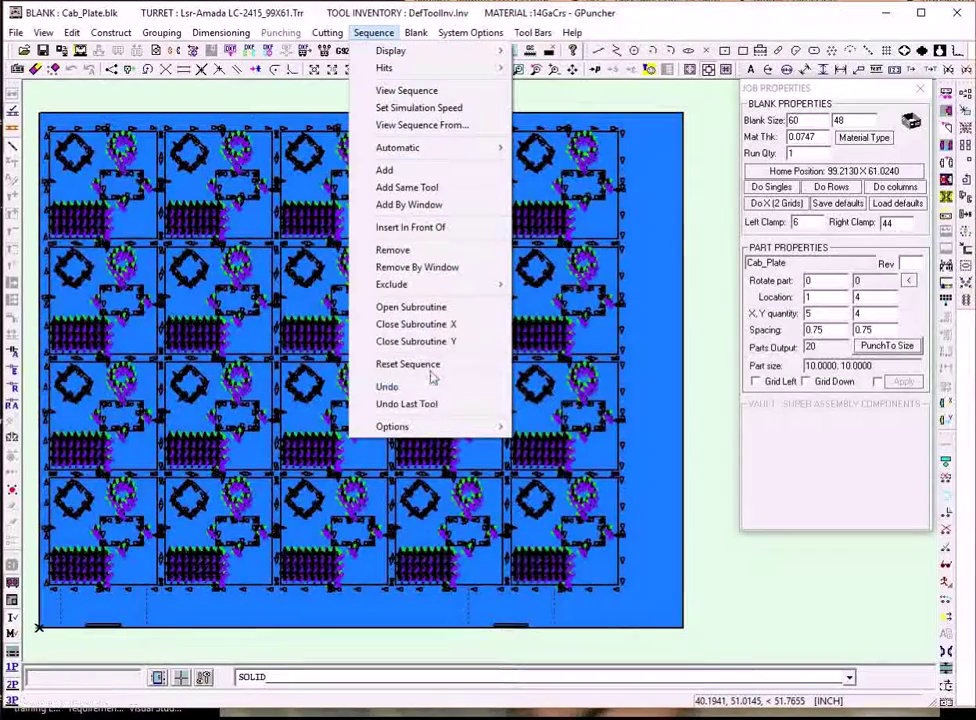
click(430, 366)
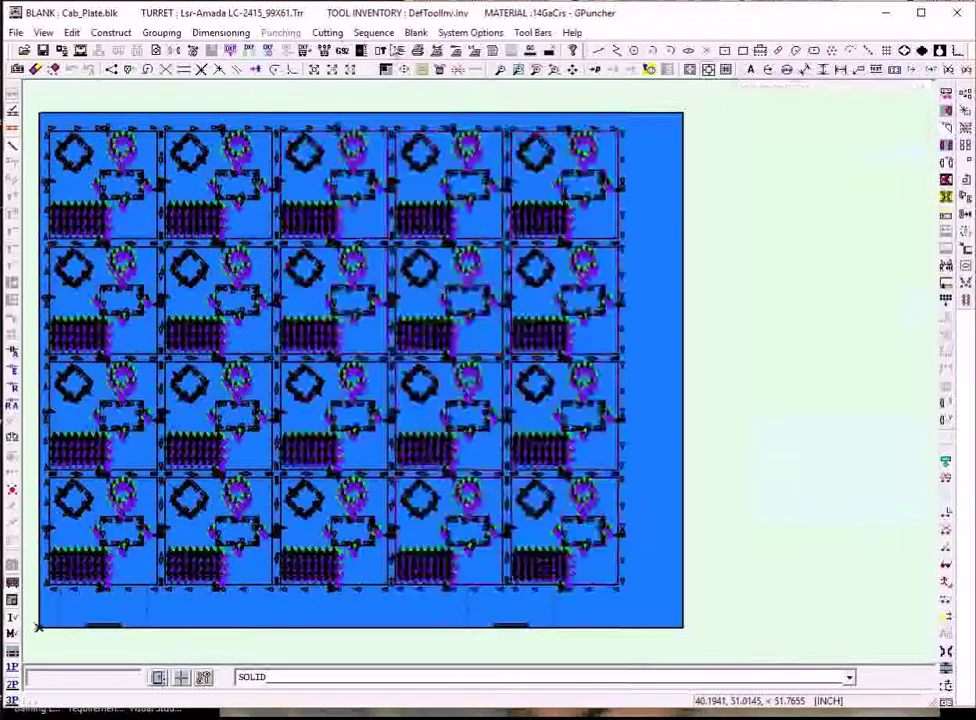
click(386, 33)
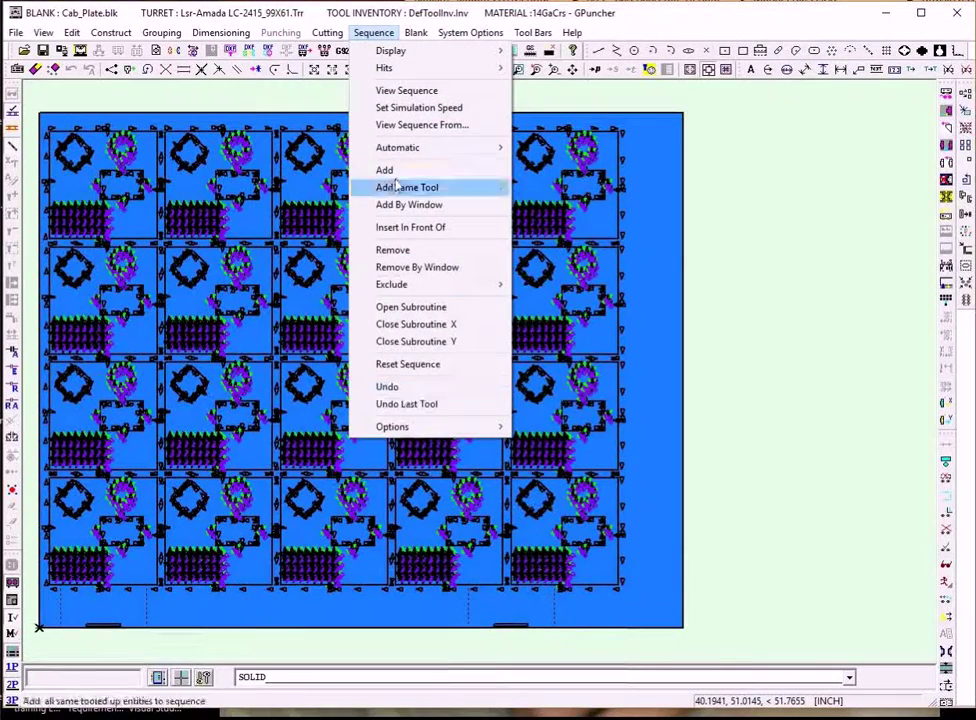
mouse_move(400, 150)
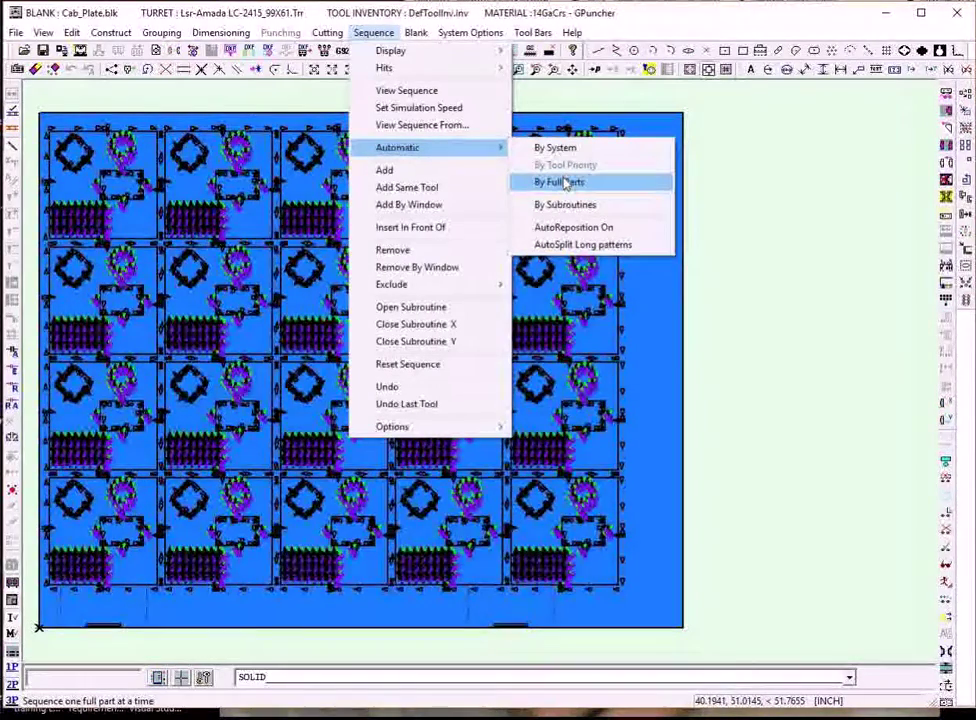
click(566, 183)
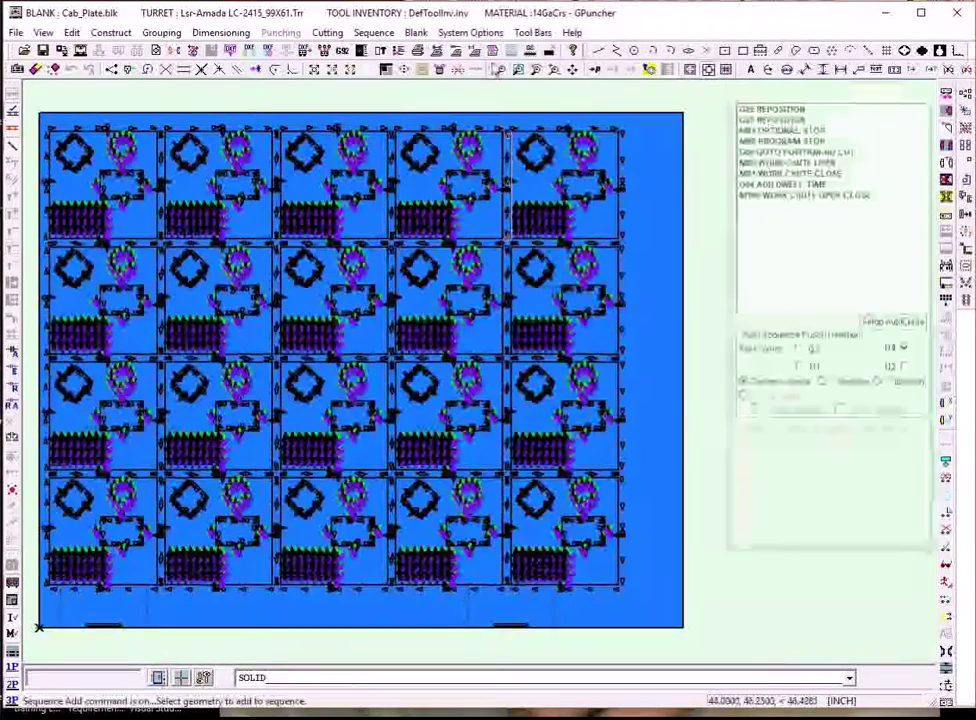
- Run the sequence simulation to check the cutting order of the parts on the sheet
click(371, 33)
click(400, 89)
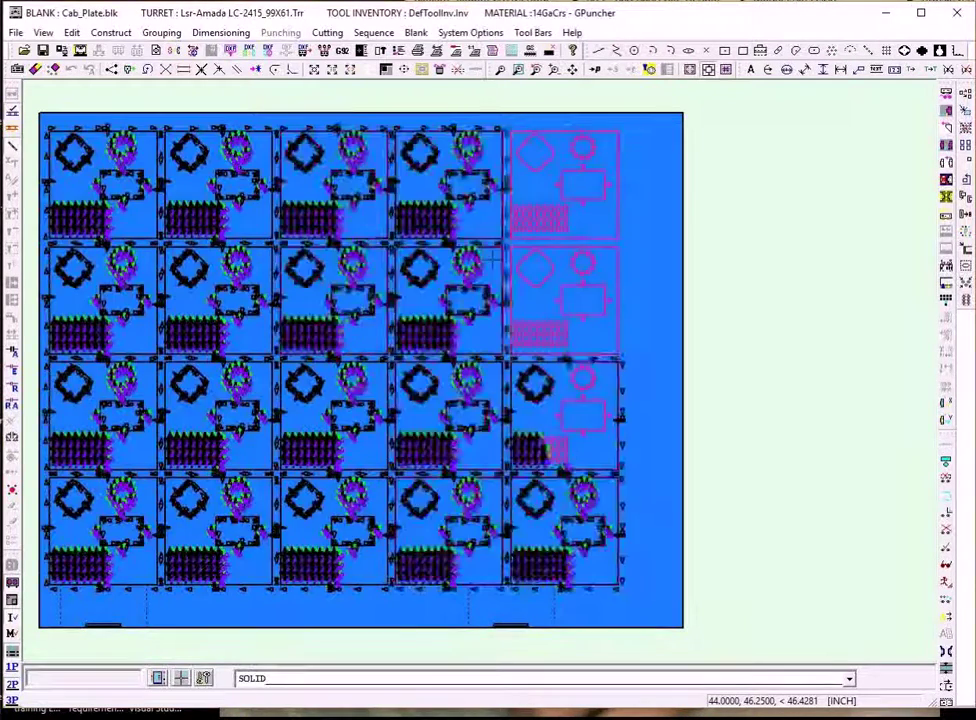
click(373, 32)
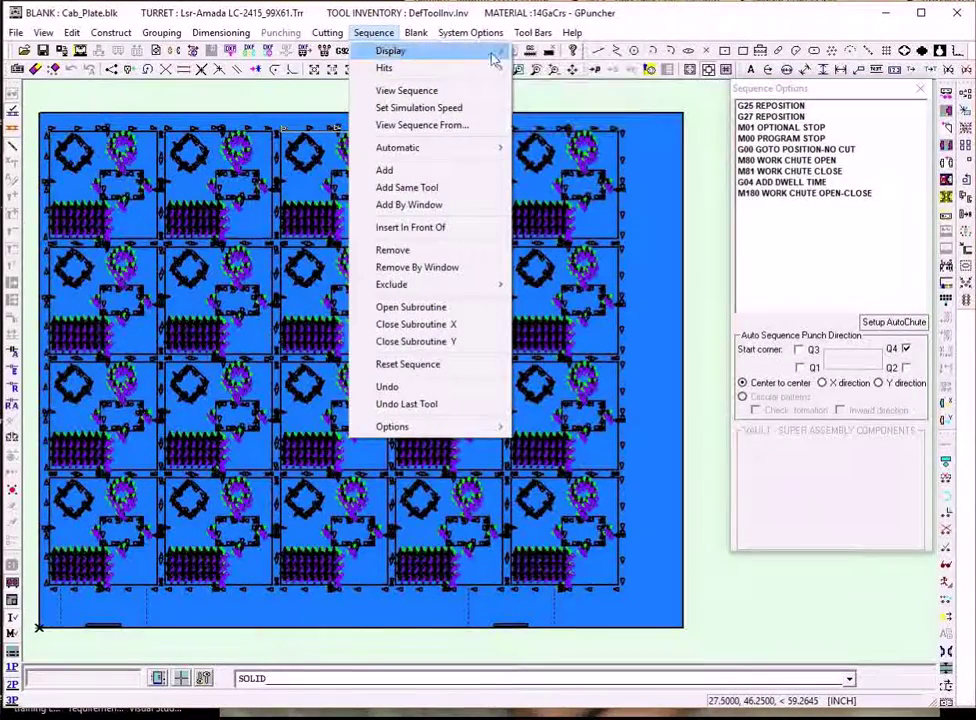
- Generate the sheet's G code as program number 1000 and save it as Cab_Plate.Gcd in the GCode folder
click(16, 33)
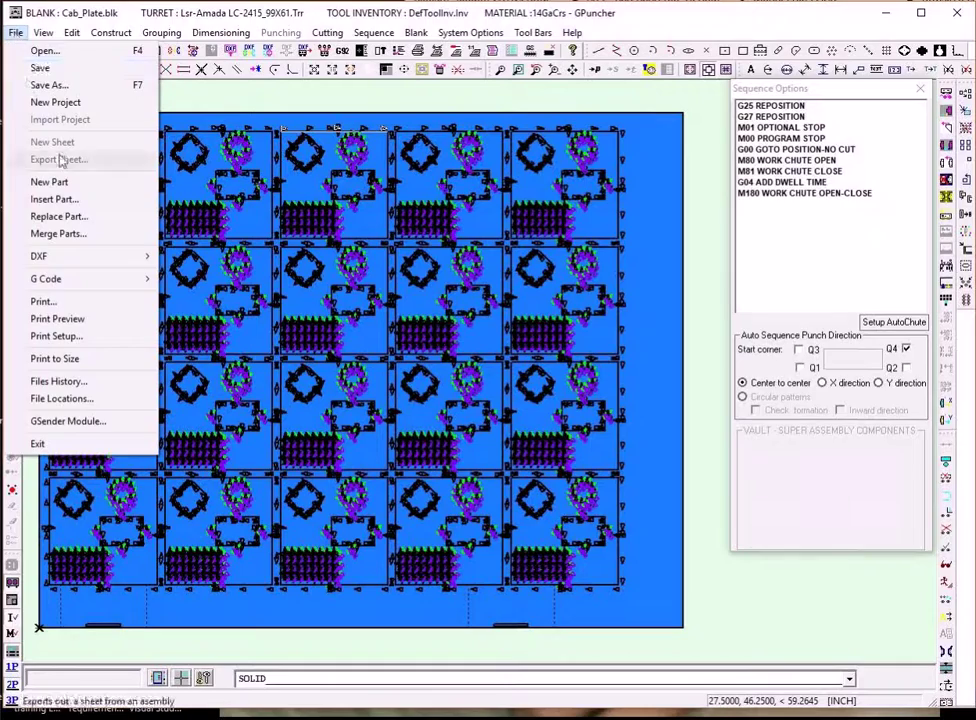
mouse_move(63, 284)
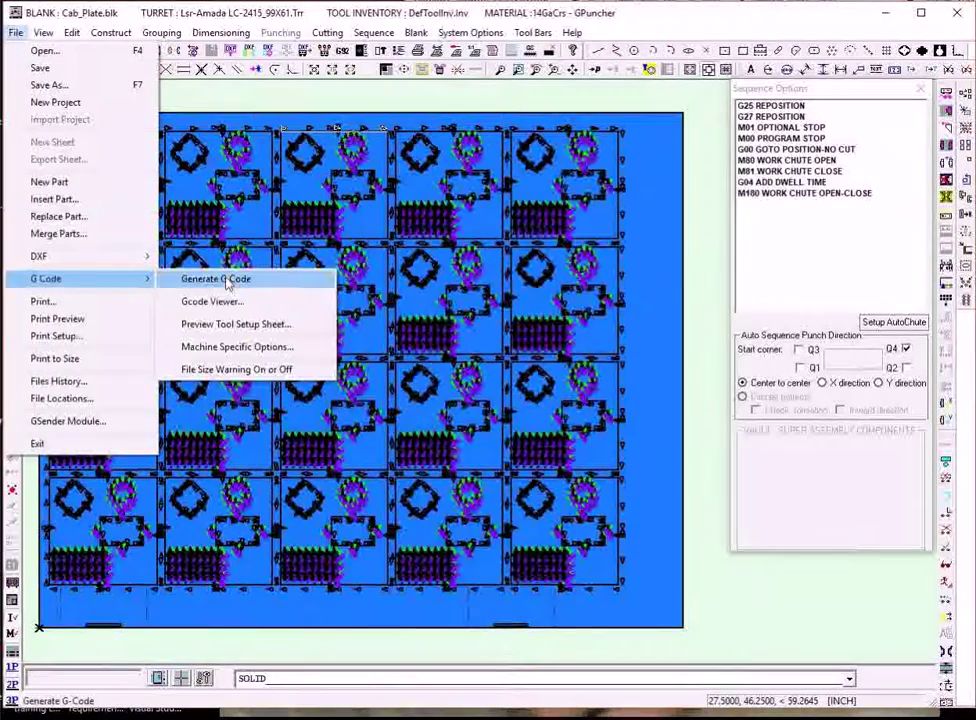
click(227, 282)
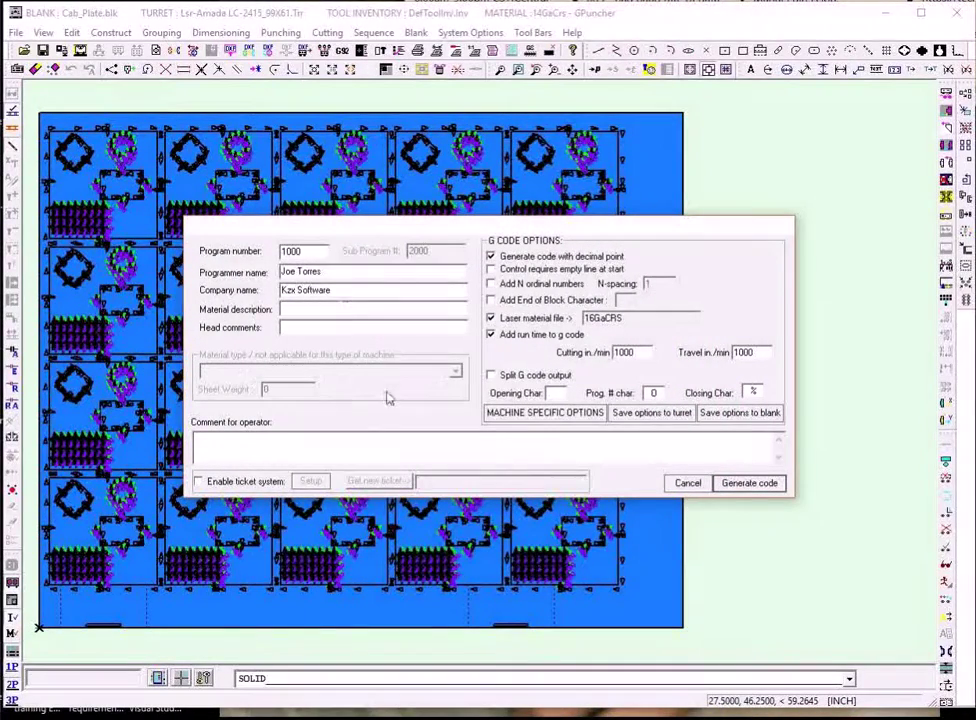
click(748, 484)
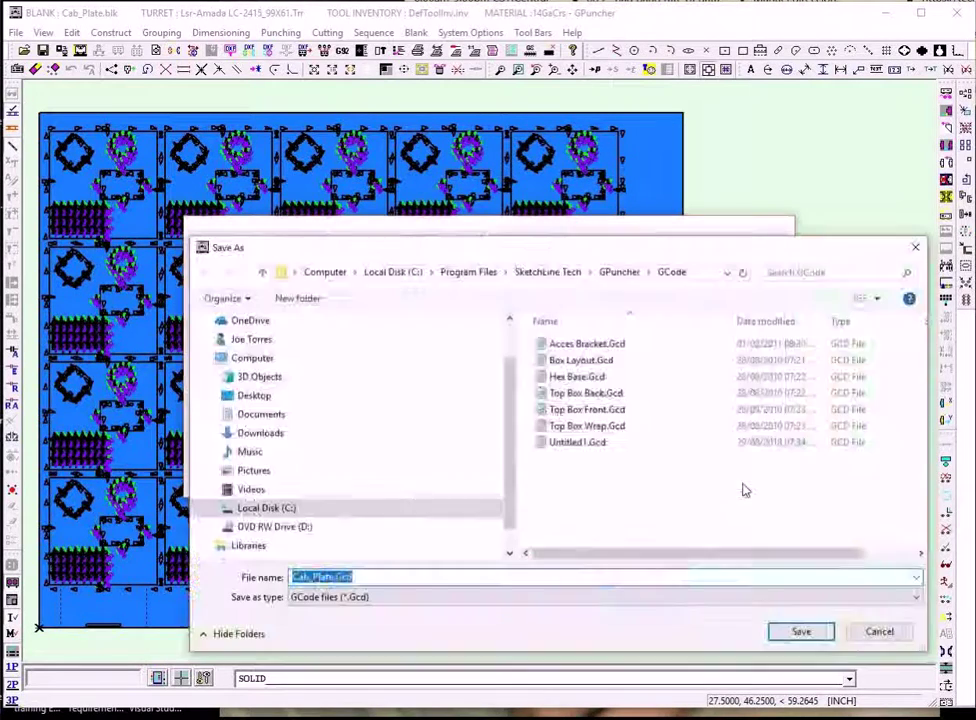
click(801, 635)
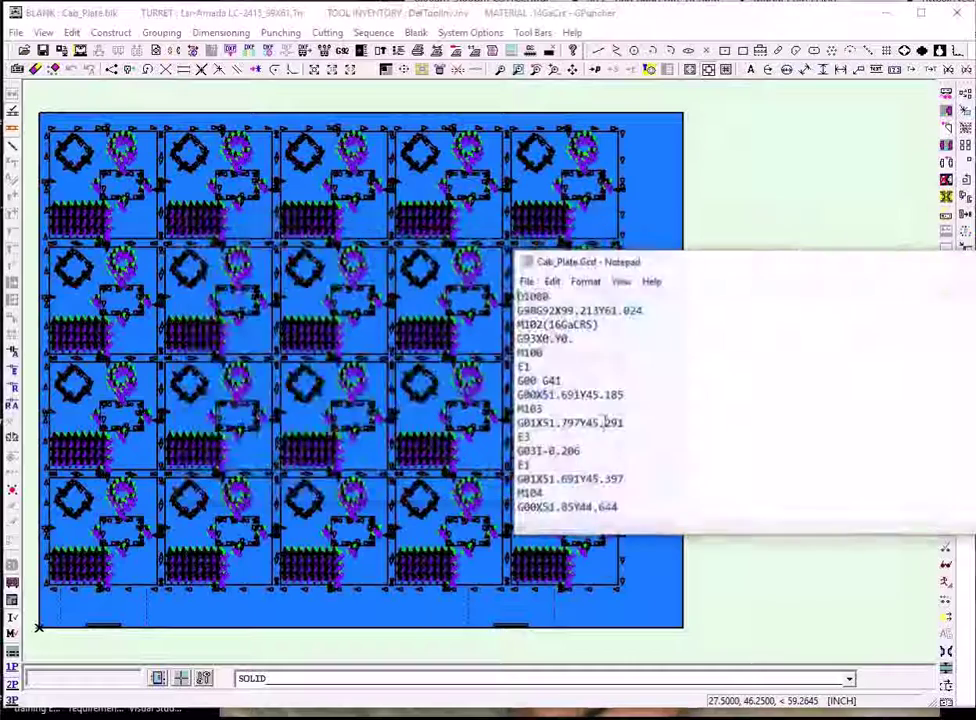
- Review the Cab_Plate.Gcd code and its load sheet in an enlarged Notepad window, and return to the sheet layout in GPuncher
drag(643, 262, 307, 8)
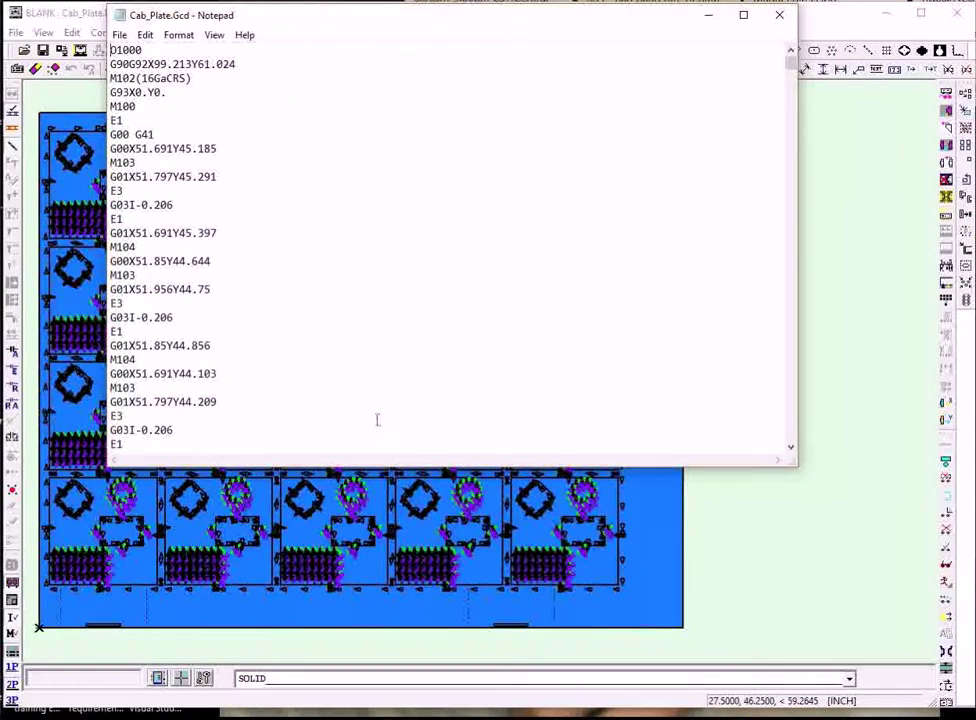
drag(392, 466, 388, 686)
scroll(271, 309, down, 8)
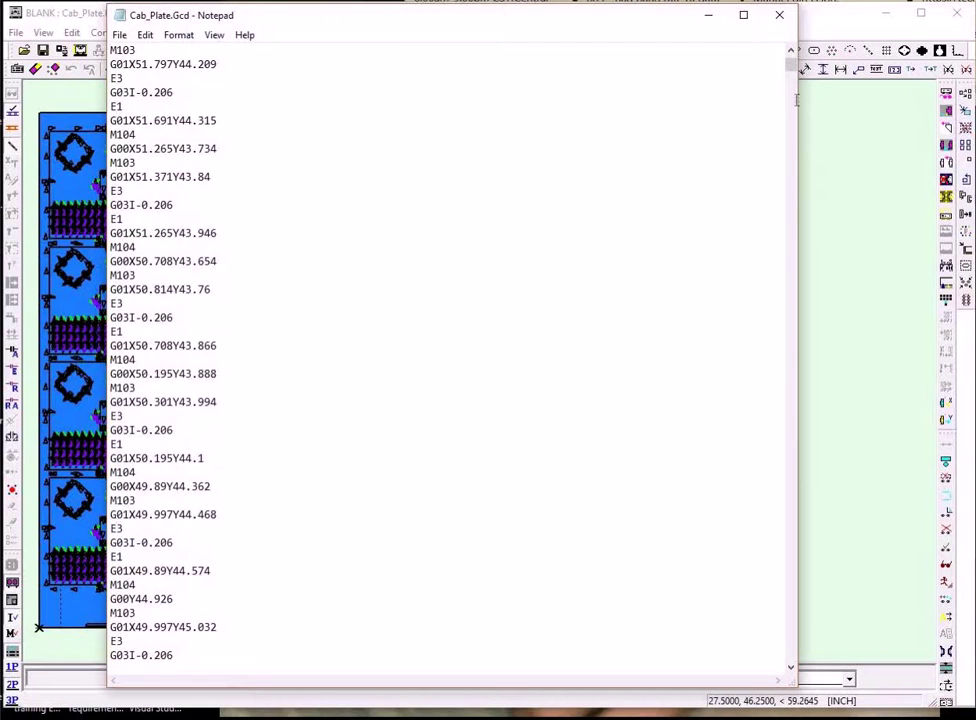
drag(790, 64, 793, 673)
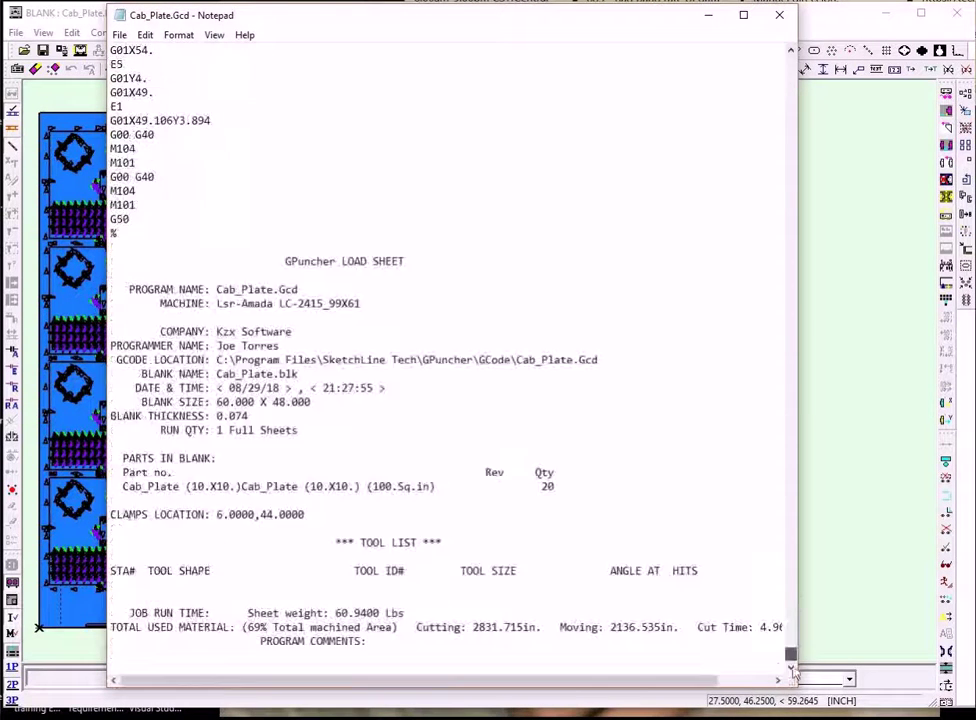
scroll(279, 318, up, 18)
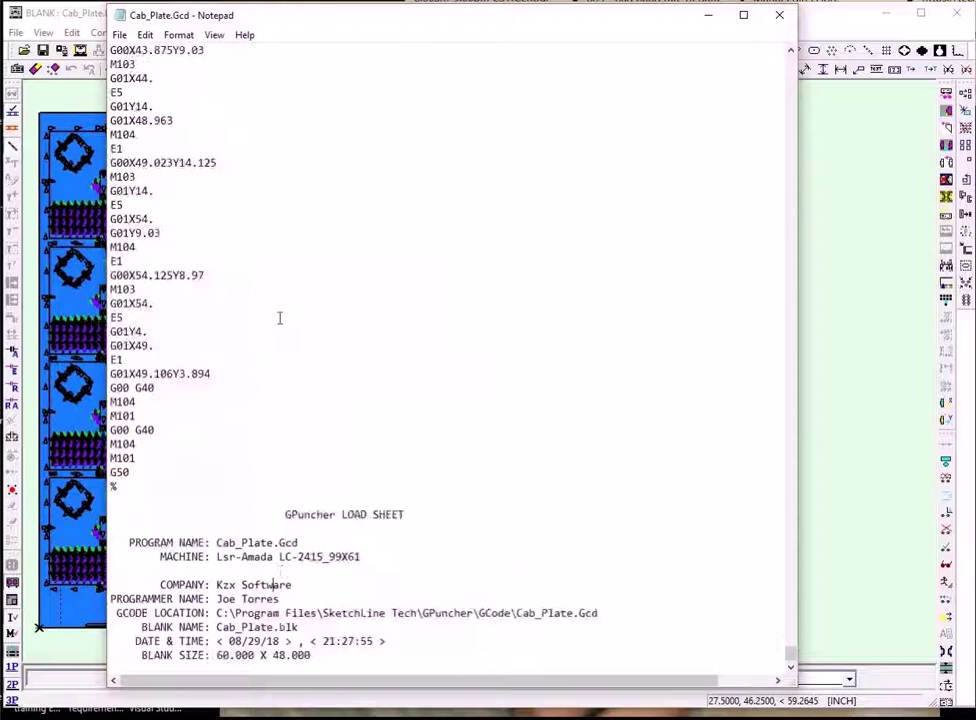
scroll(279, 318, up, 15)
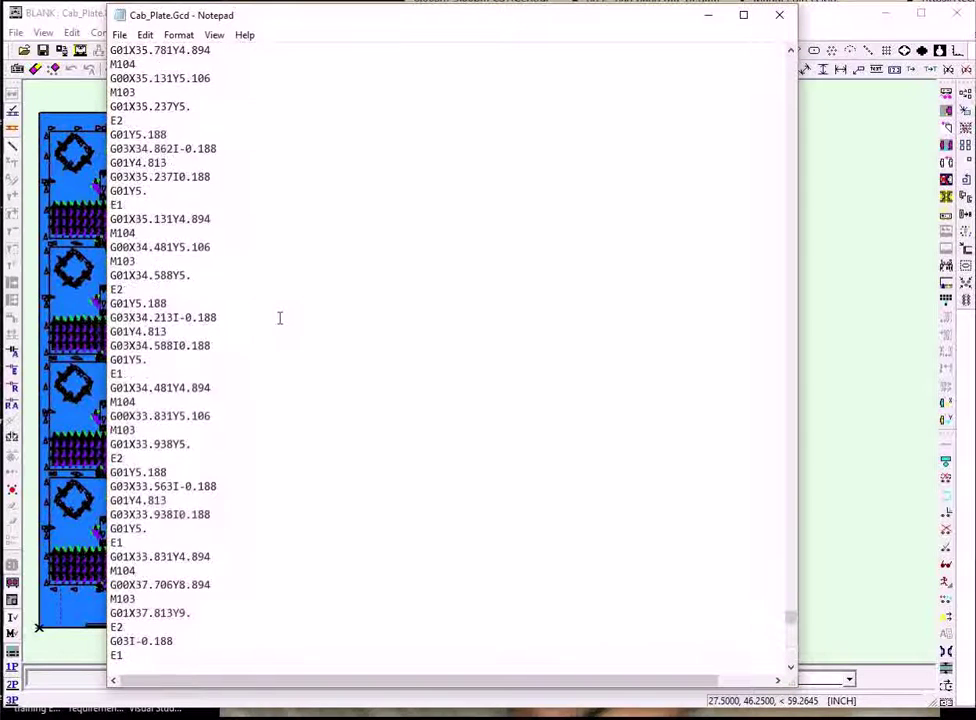
scroll(477, 278, up, 8)
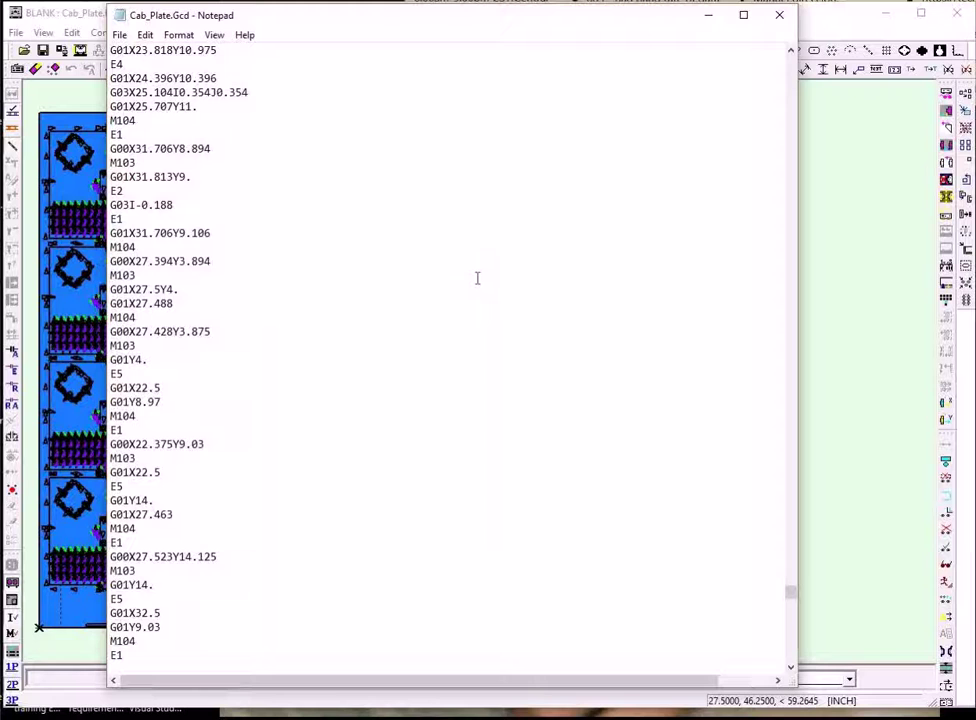
click(710, 16)
right_click(409, 323)
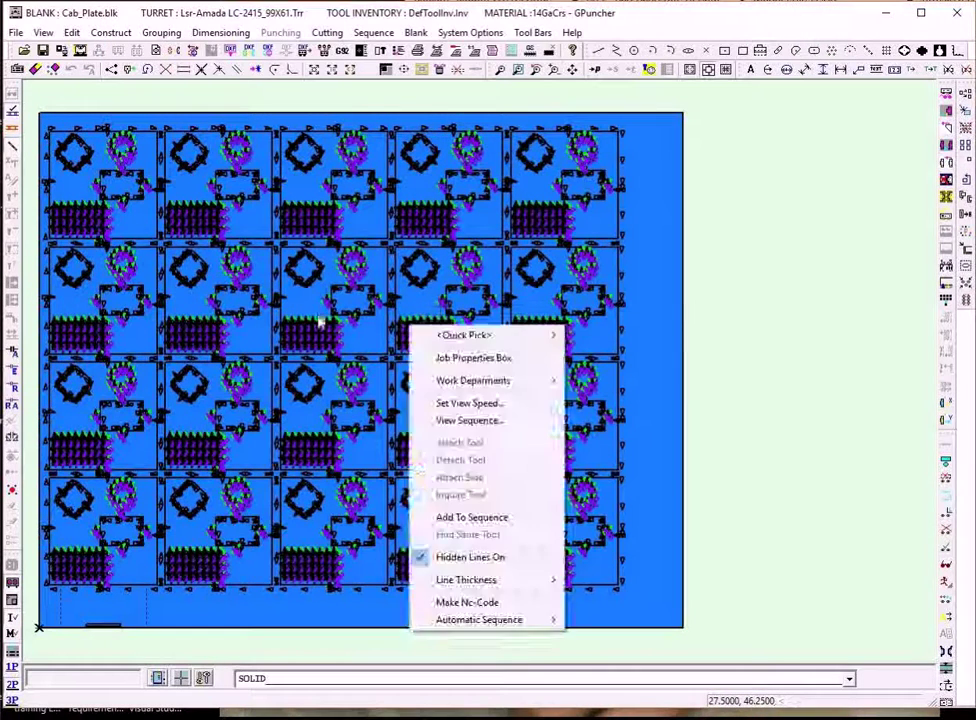
click(321, 322)
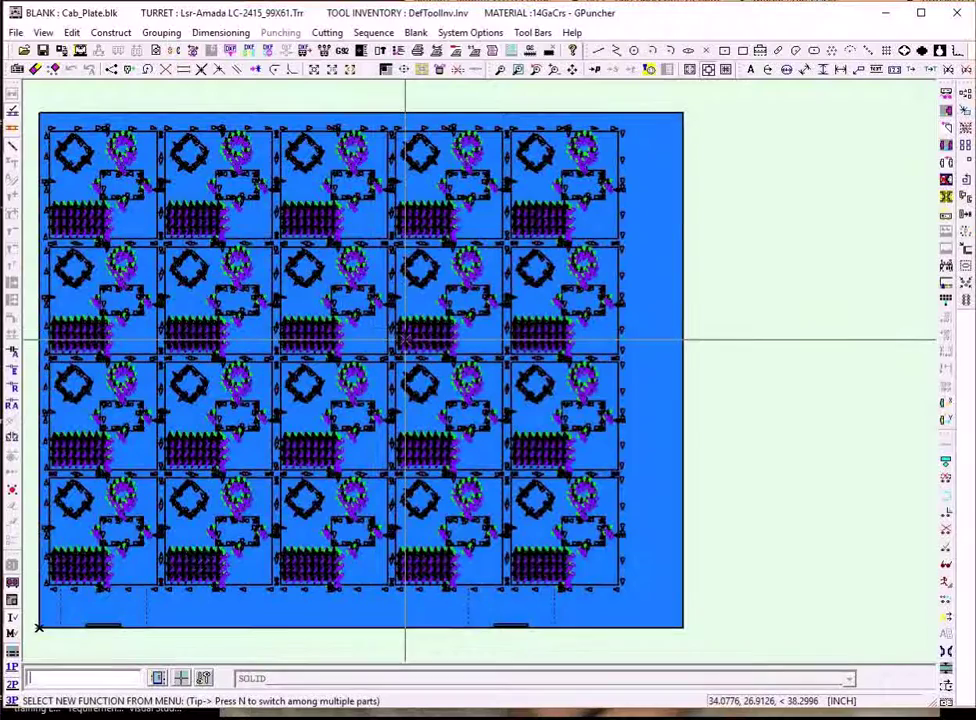